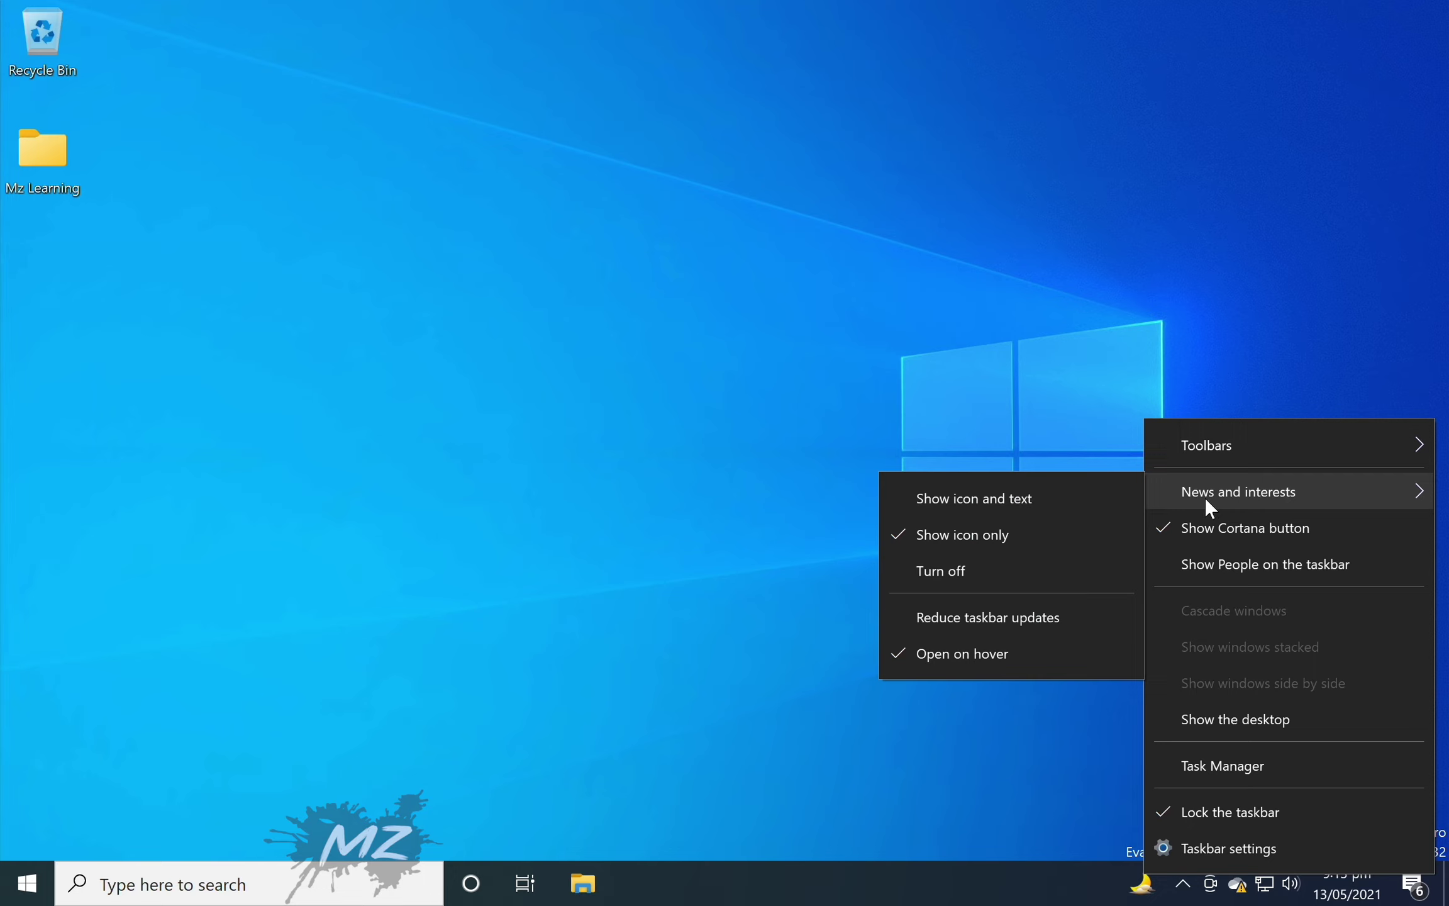
- Toggle the Open on hover option for News and interests and bring up the news feed
left_click(961, 664)
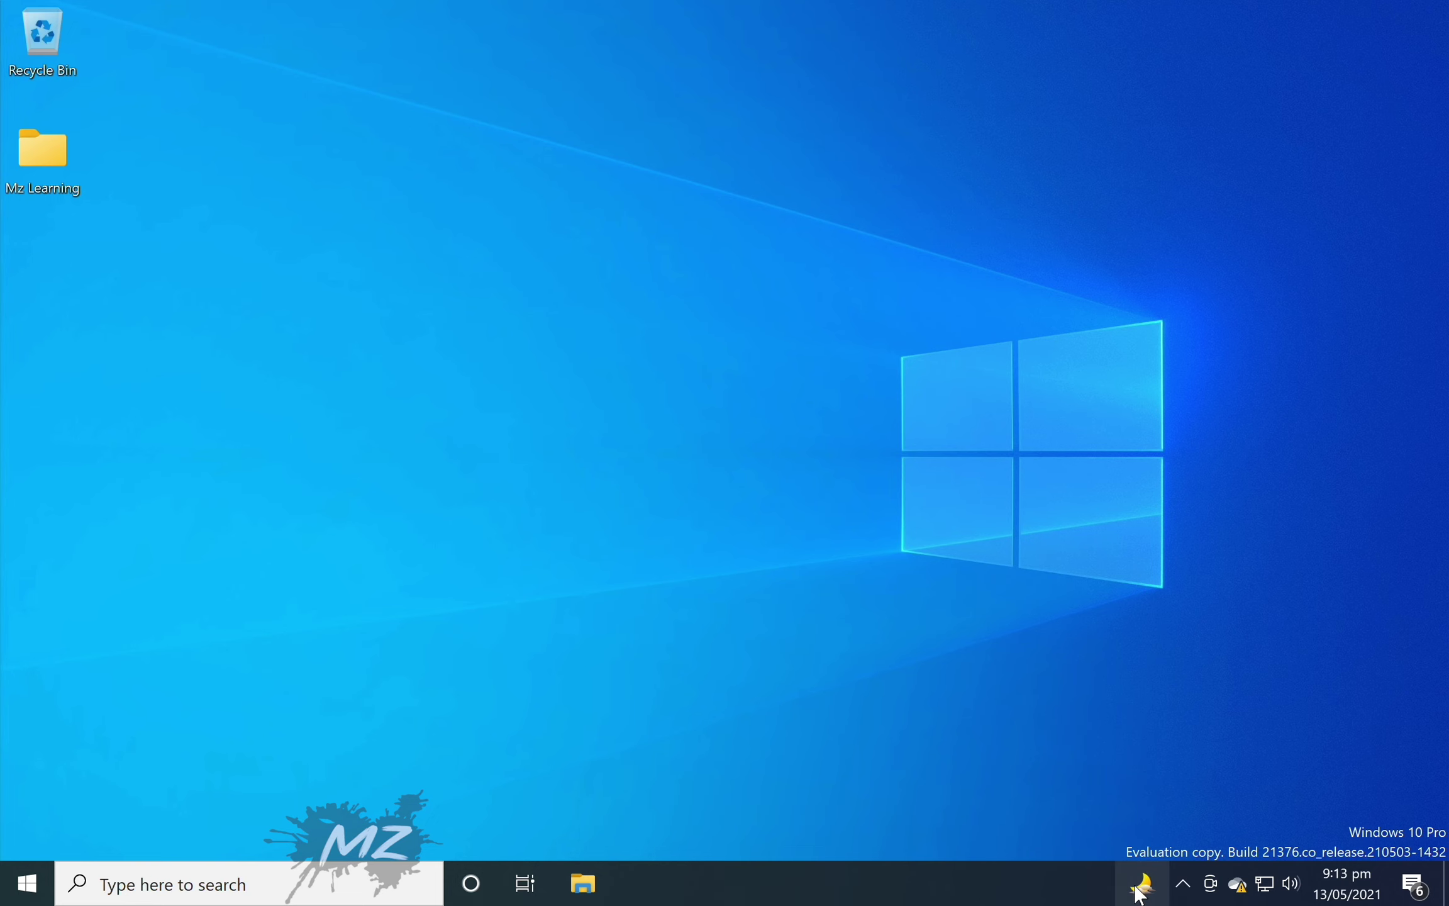
mouse_move(1138, 890)
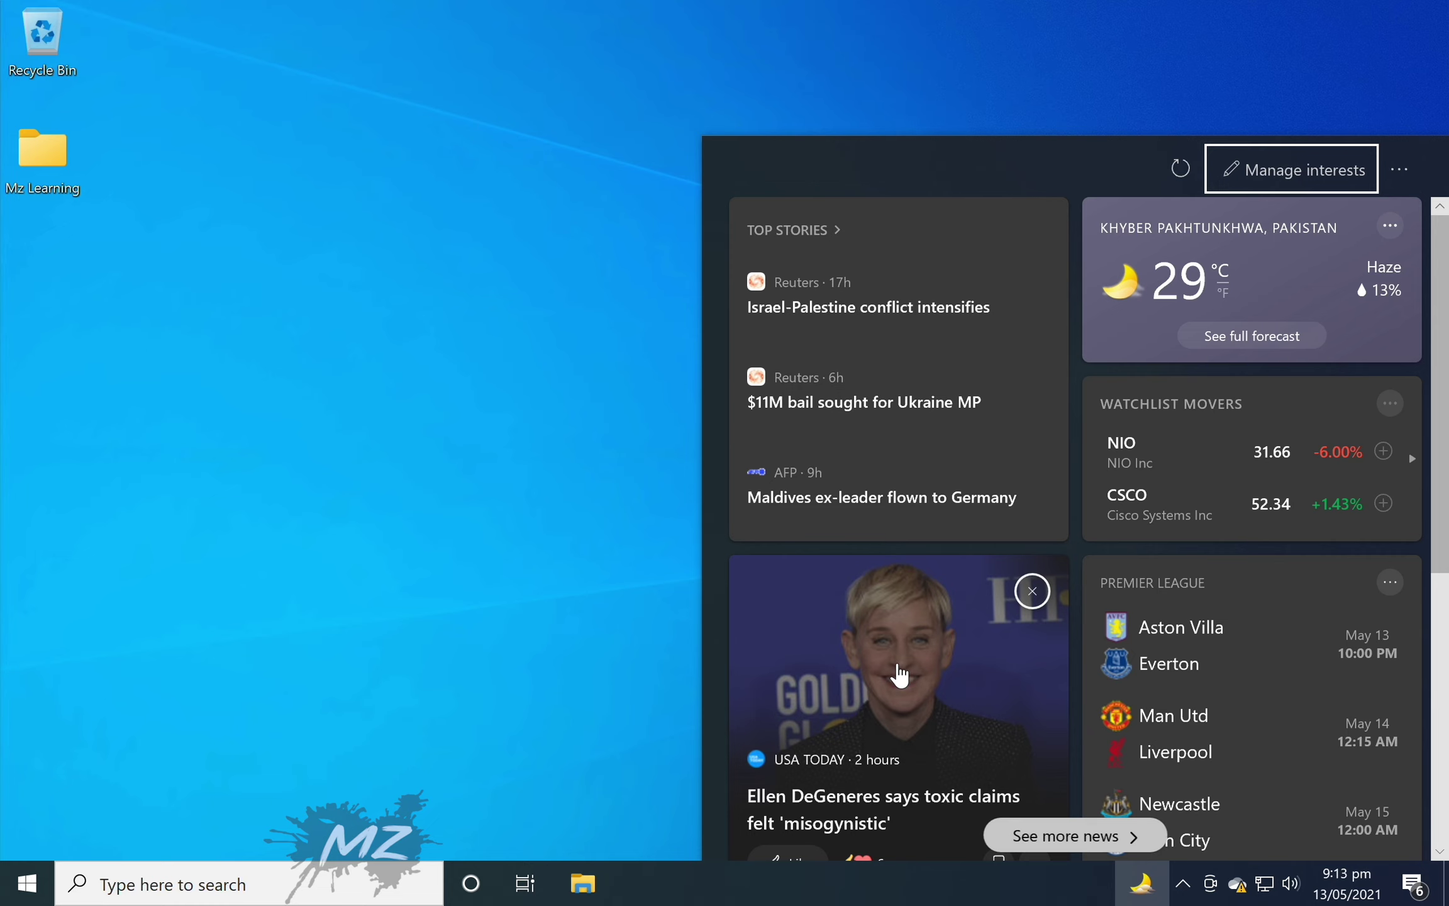
- Look at the extra options and the reaction choices of the USA TODAY story about Ellen DeGeneres
scroll(899, 676, "down", 3)
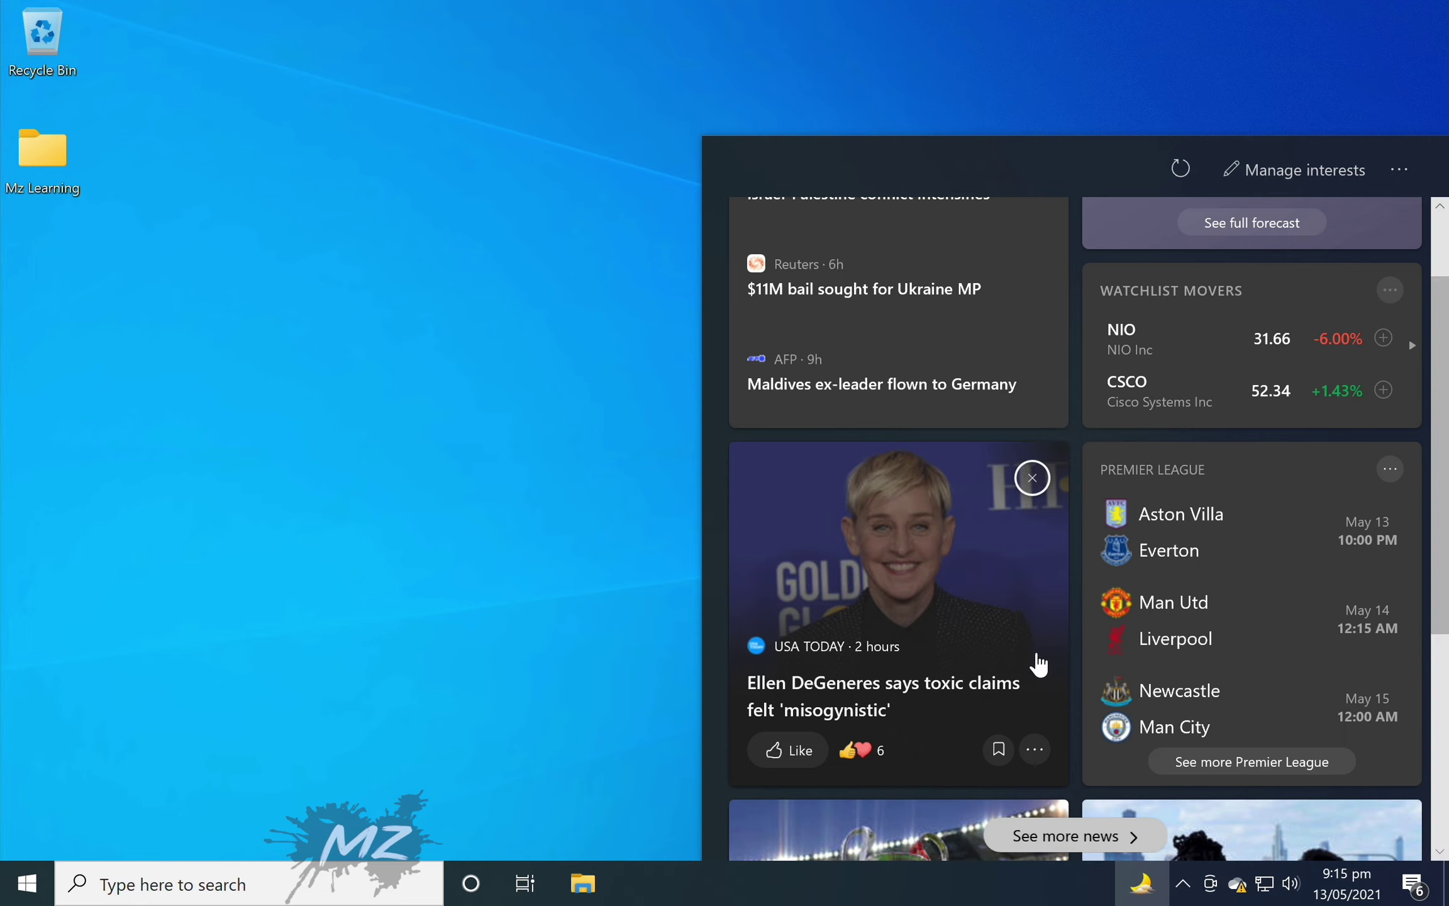
left_click(1035, 749)
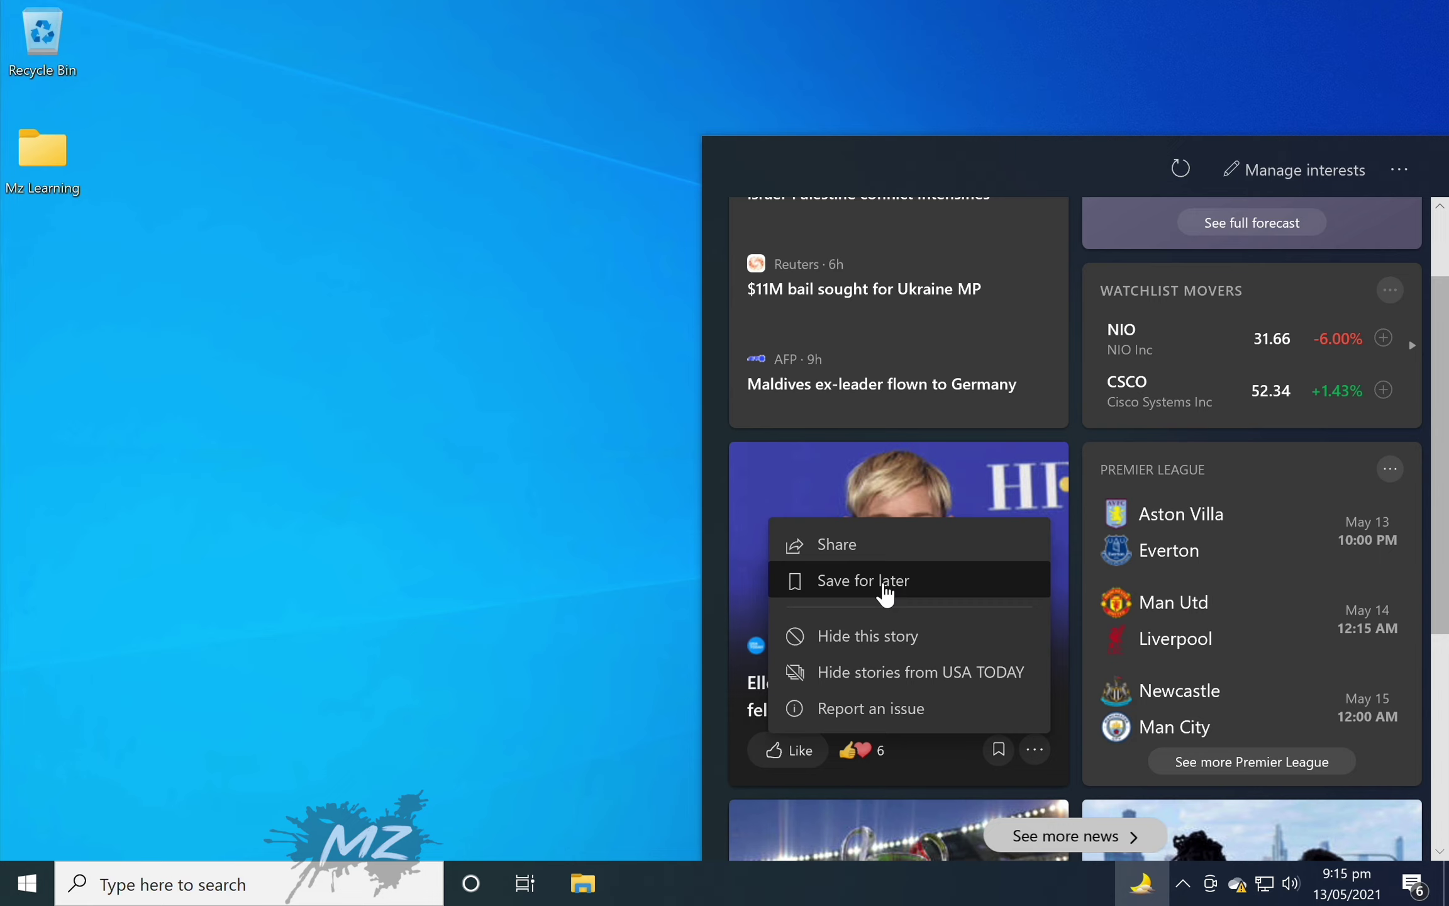
left_click(724, 632)
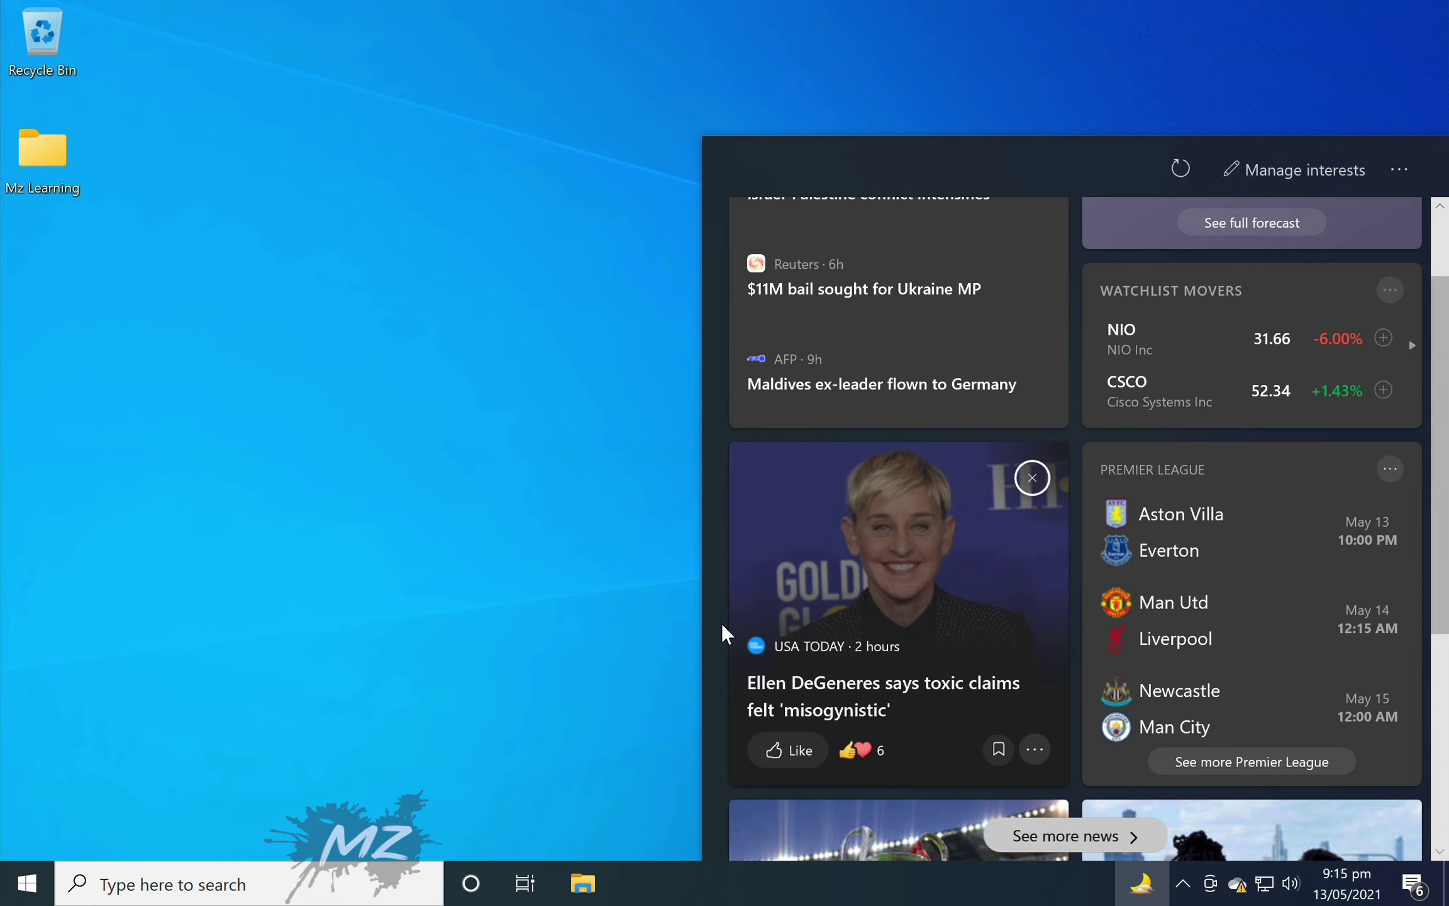
mouse_move(790, 758)
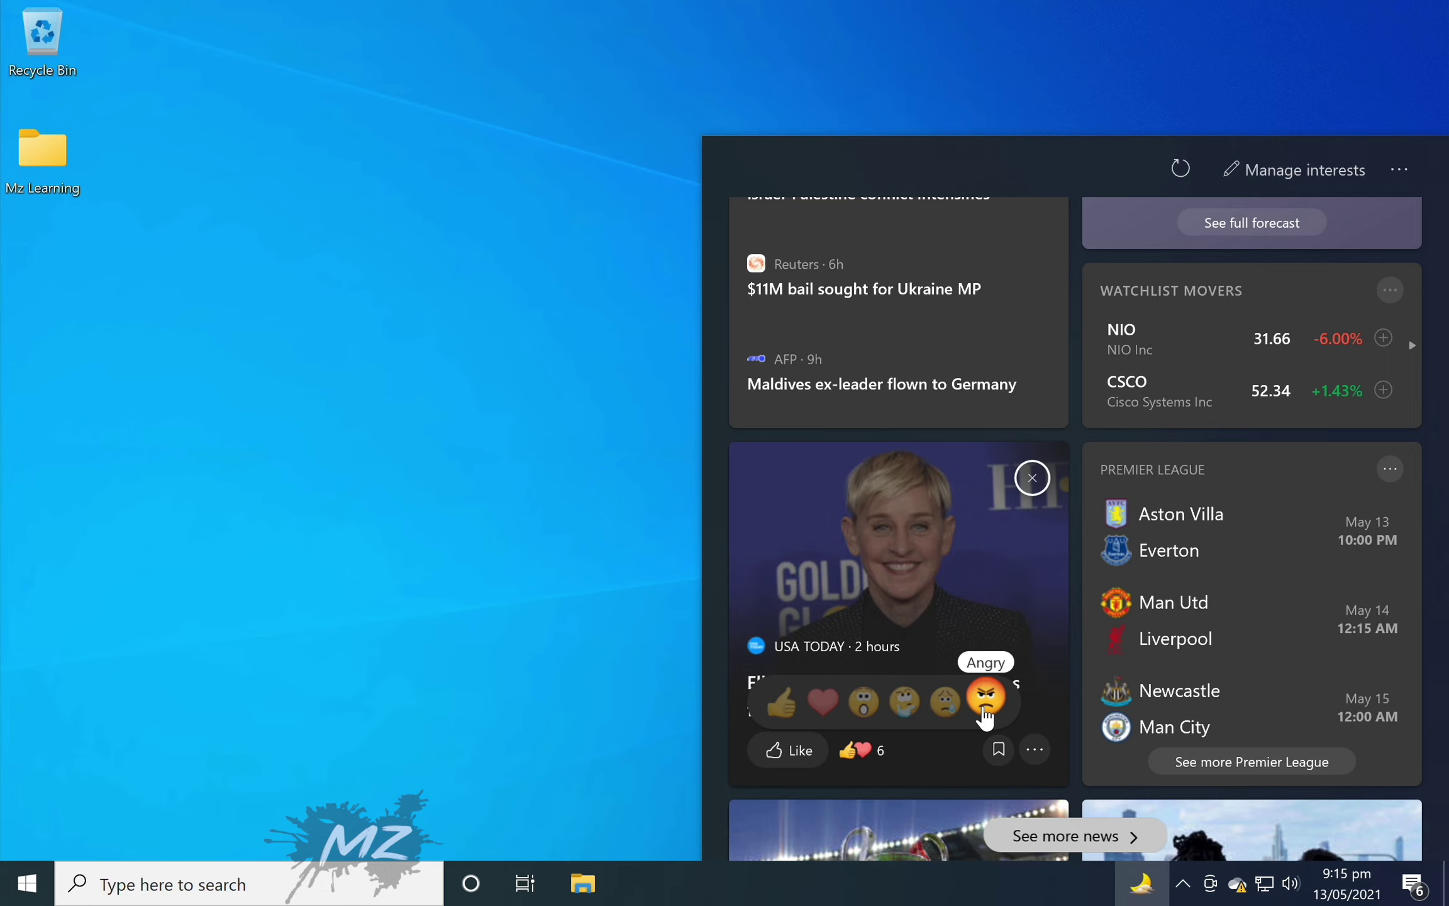
- Open the full USA TODAY story about Ellen DeGeneres in the browser, read through it and close it
left_click(925, 593)
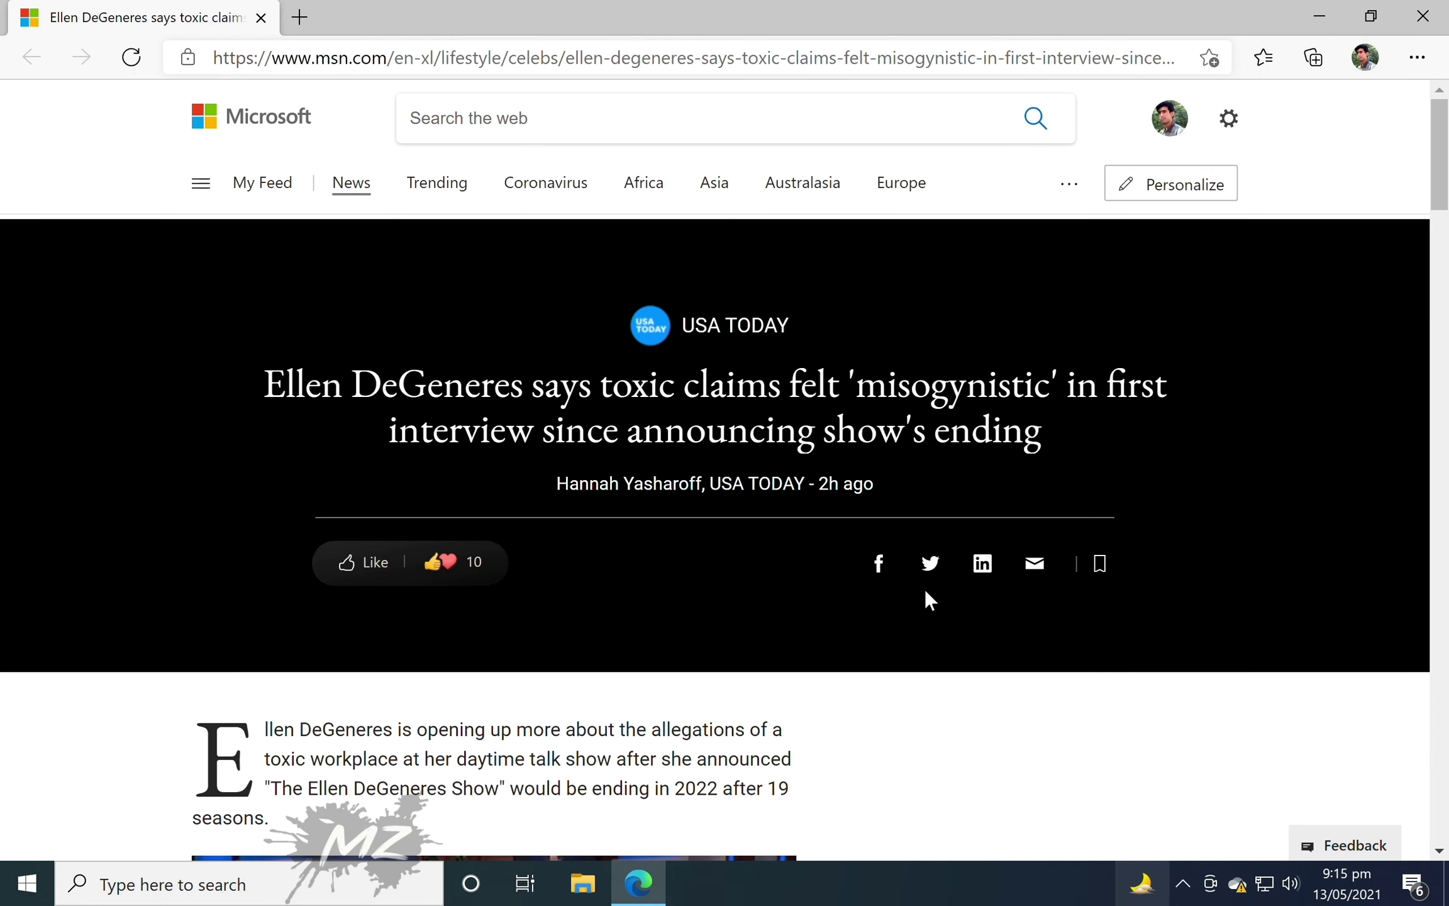
scroll(925, 590, "down", 7)
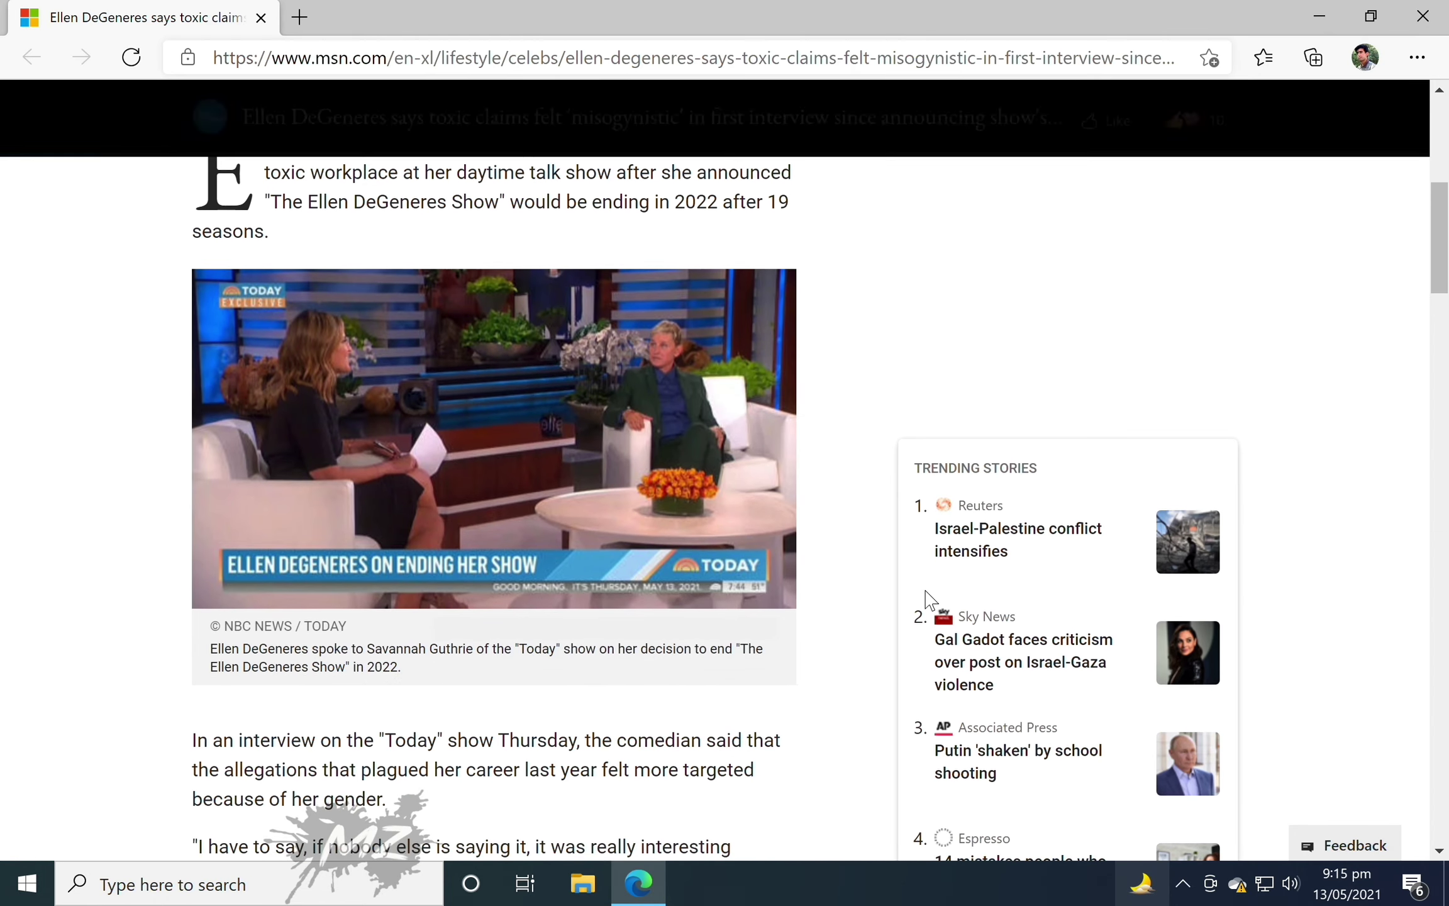
scroll(925, 598, "down", 7)
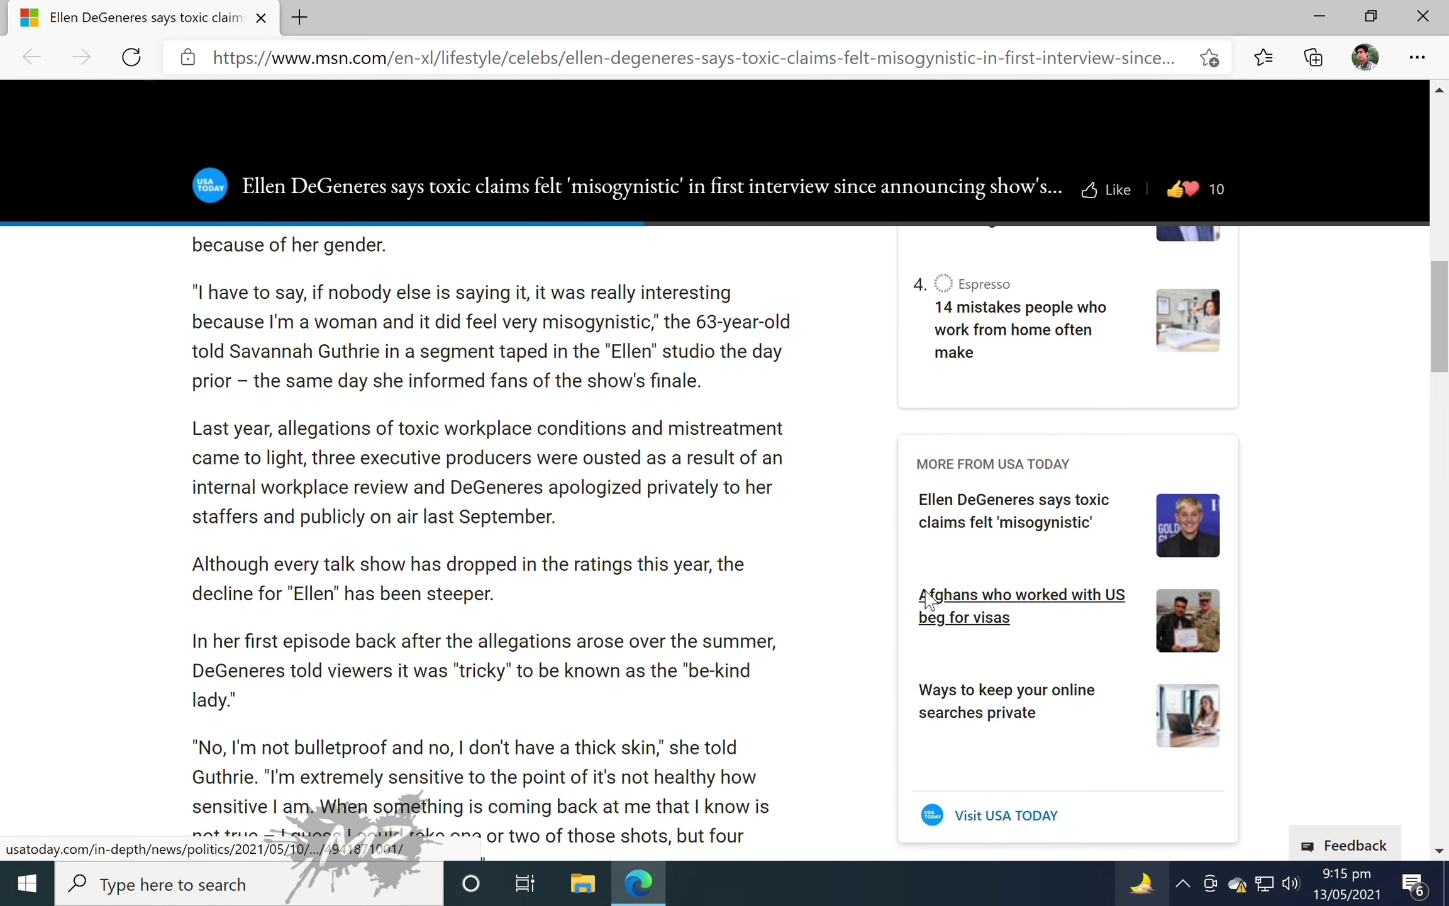
left_click(1416, 24)
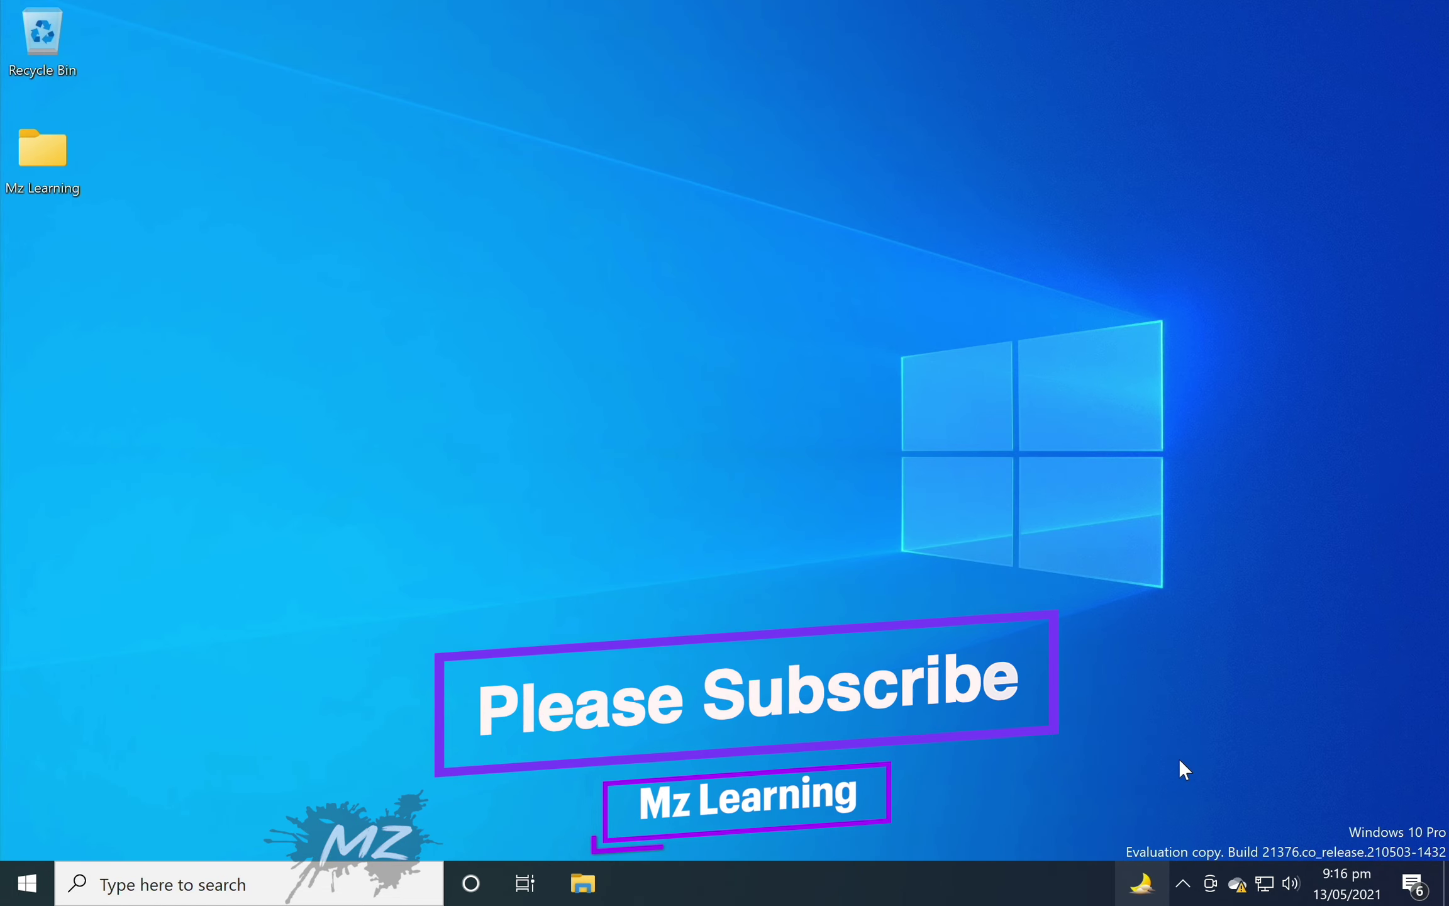
- Reopen the News and interests feed and refresh its content
left_click(1144, 883)
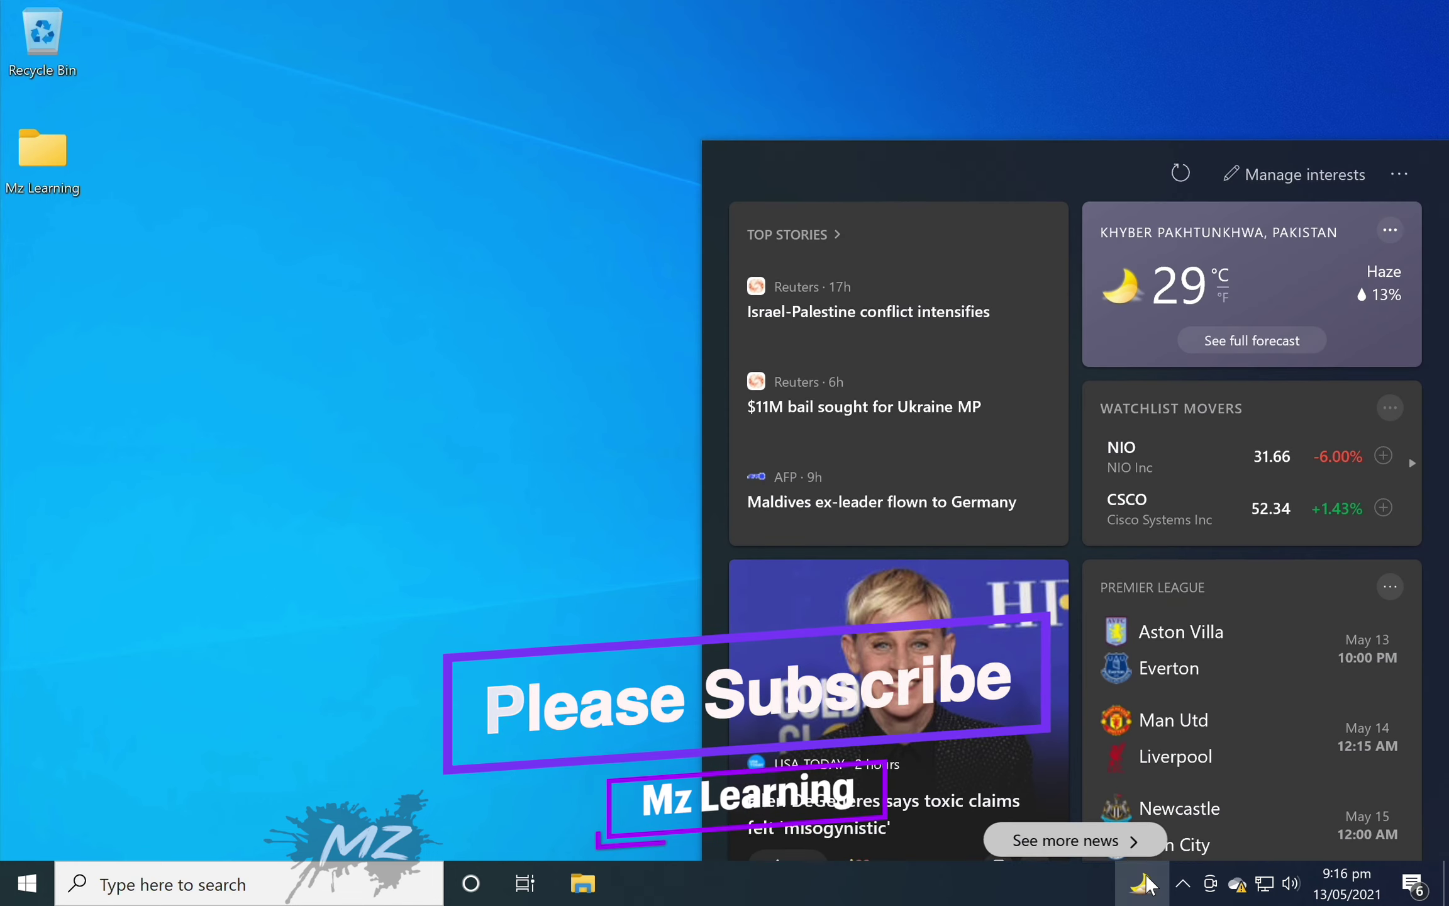
left_click(1184, 183)
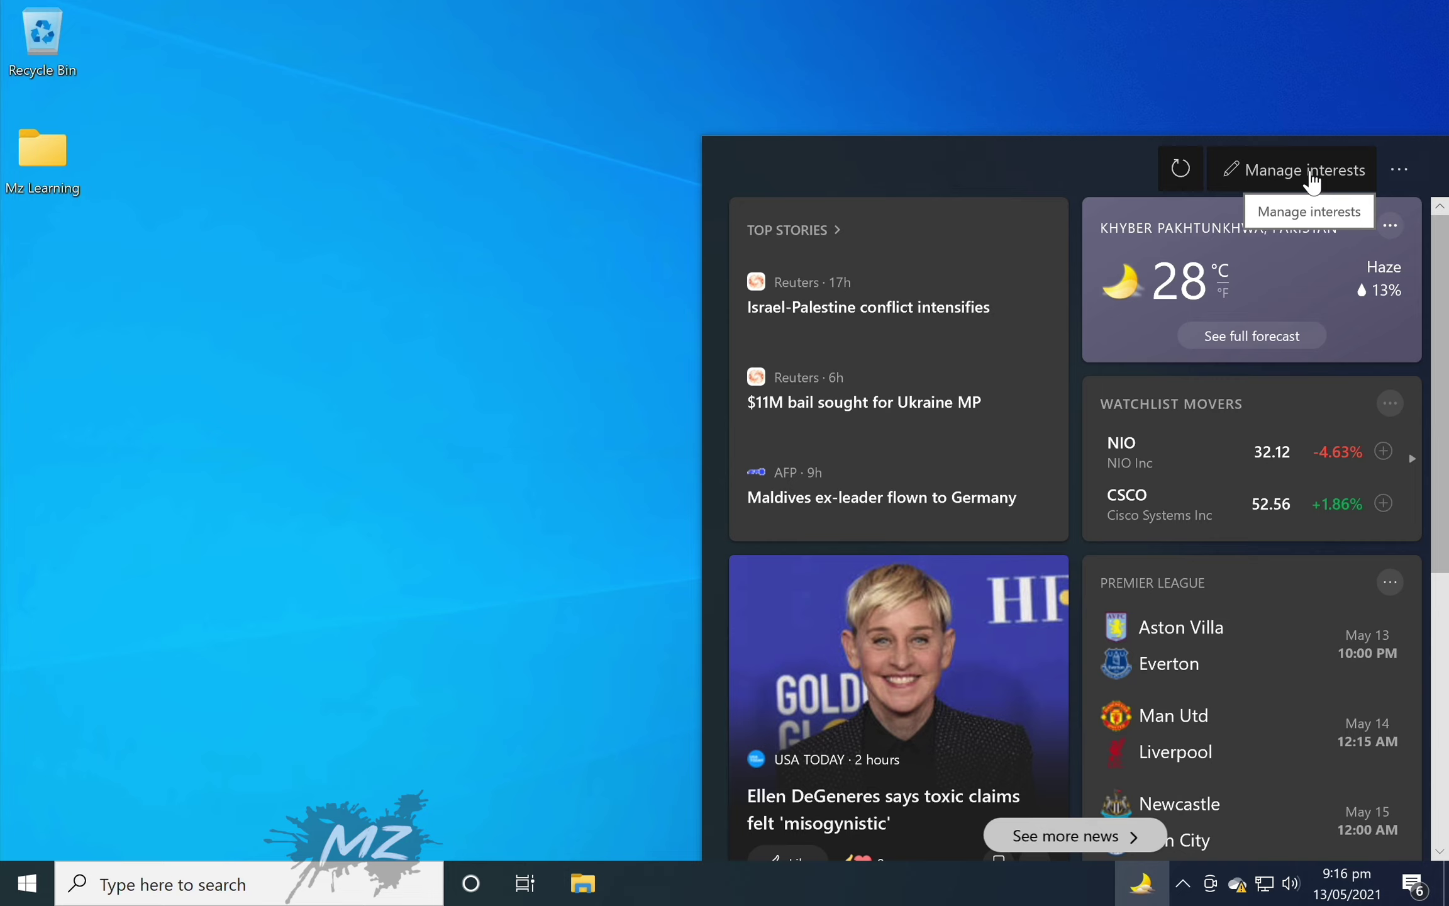
- Open the interests management page and follow Pakistan, Coronavirus and Basketball
left_click(1312, 176)
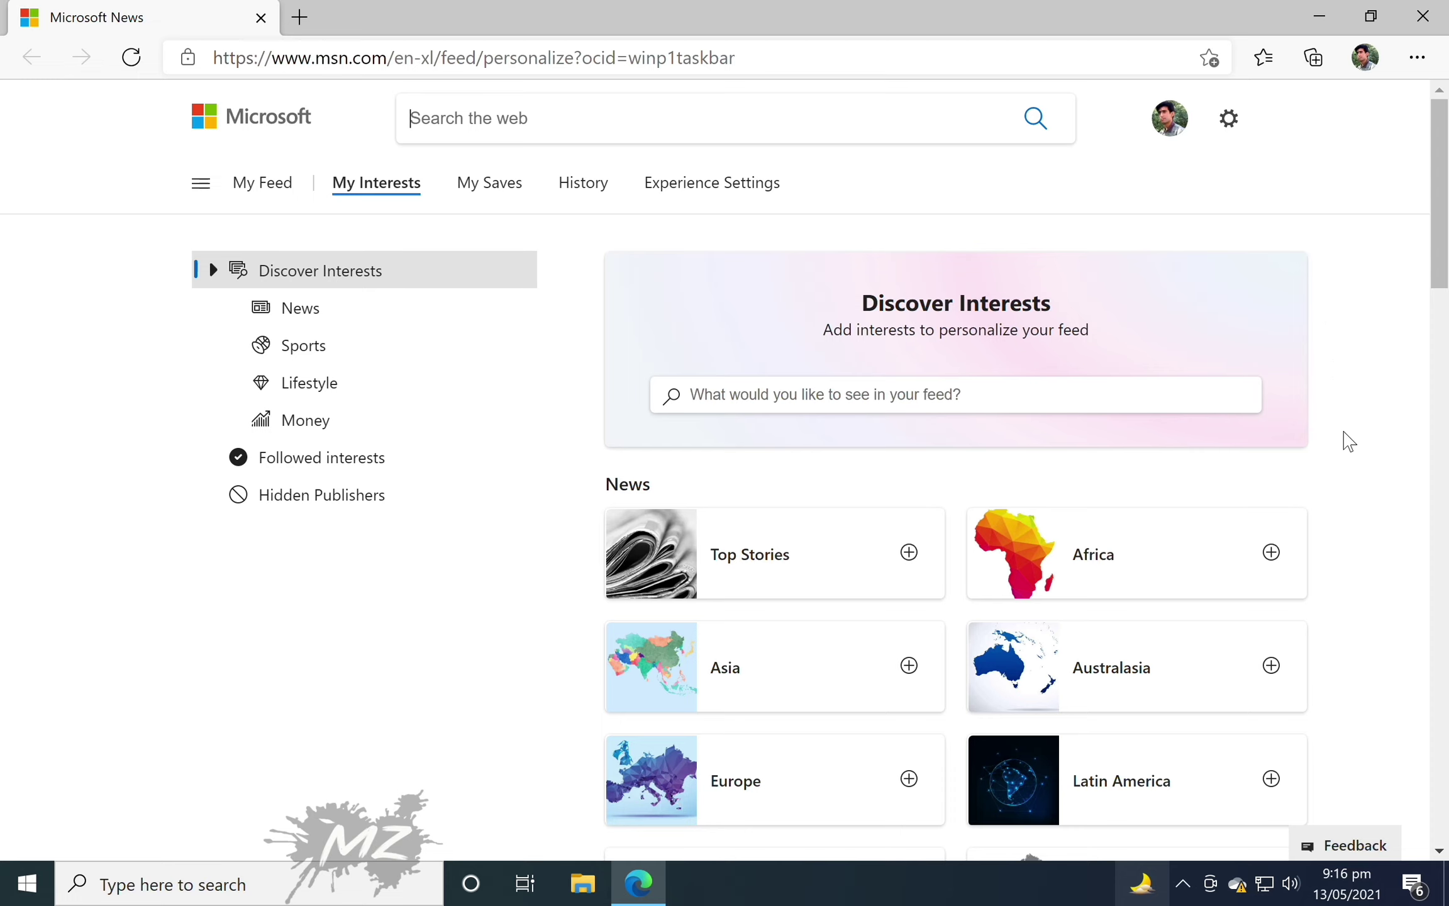
scroll(1348, 440, "down", 3)
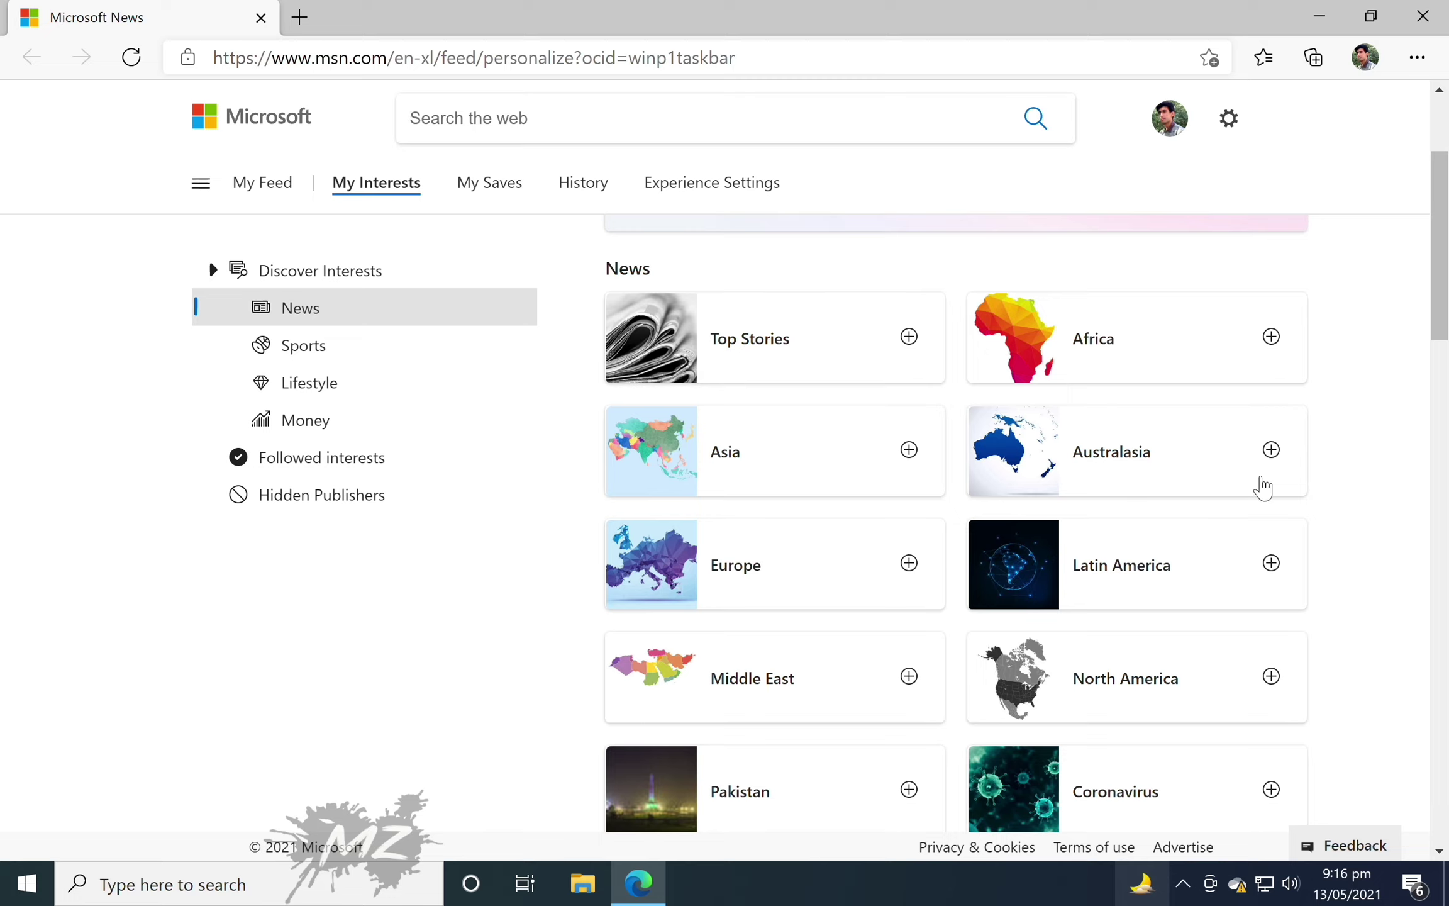
left_click(910, 792)
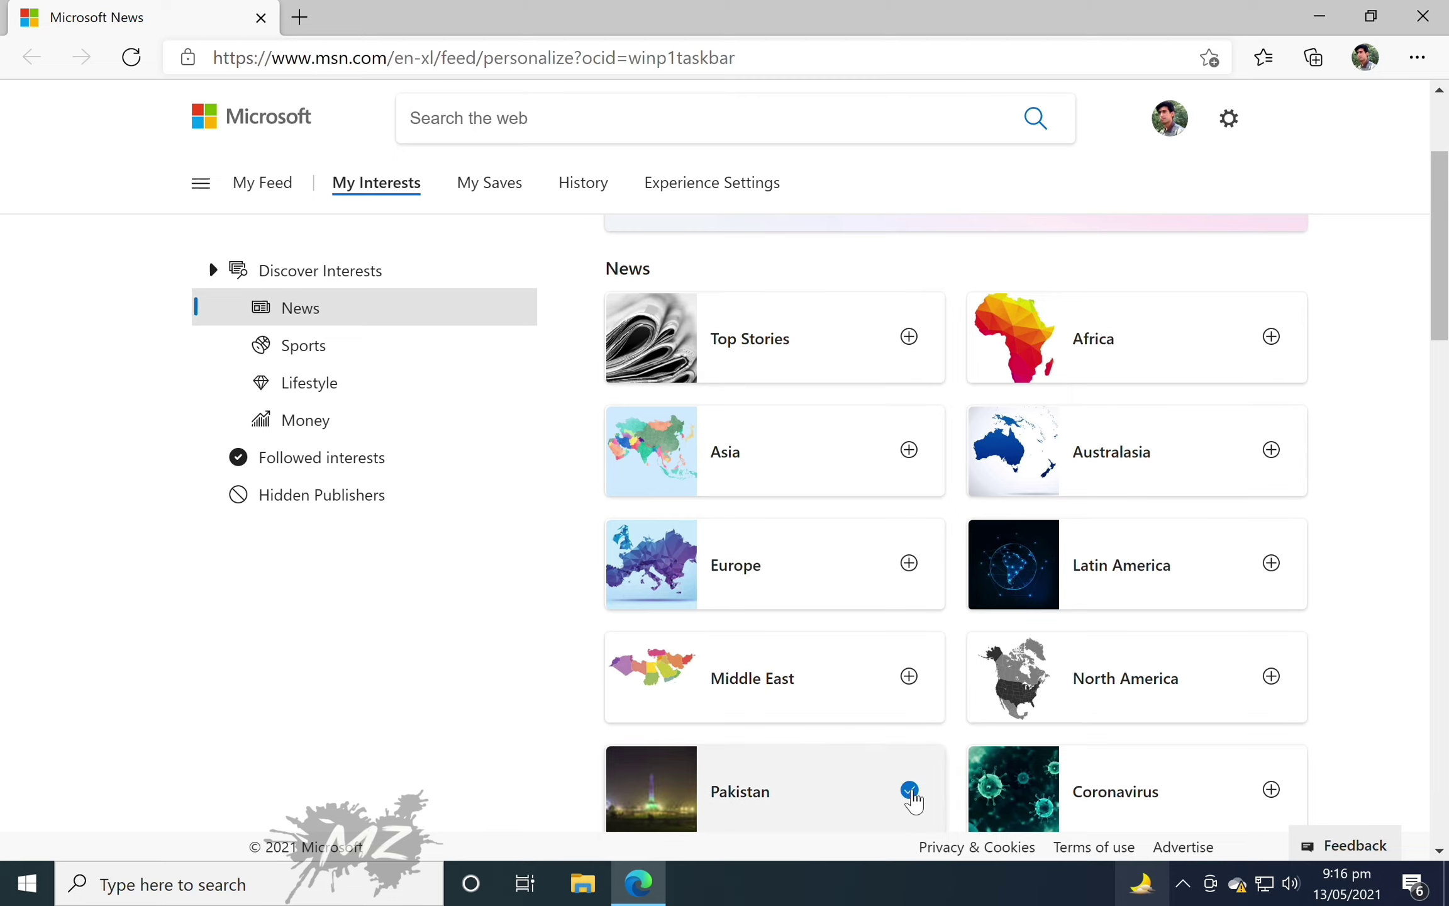
left_click(1272, 790)
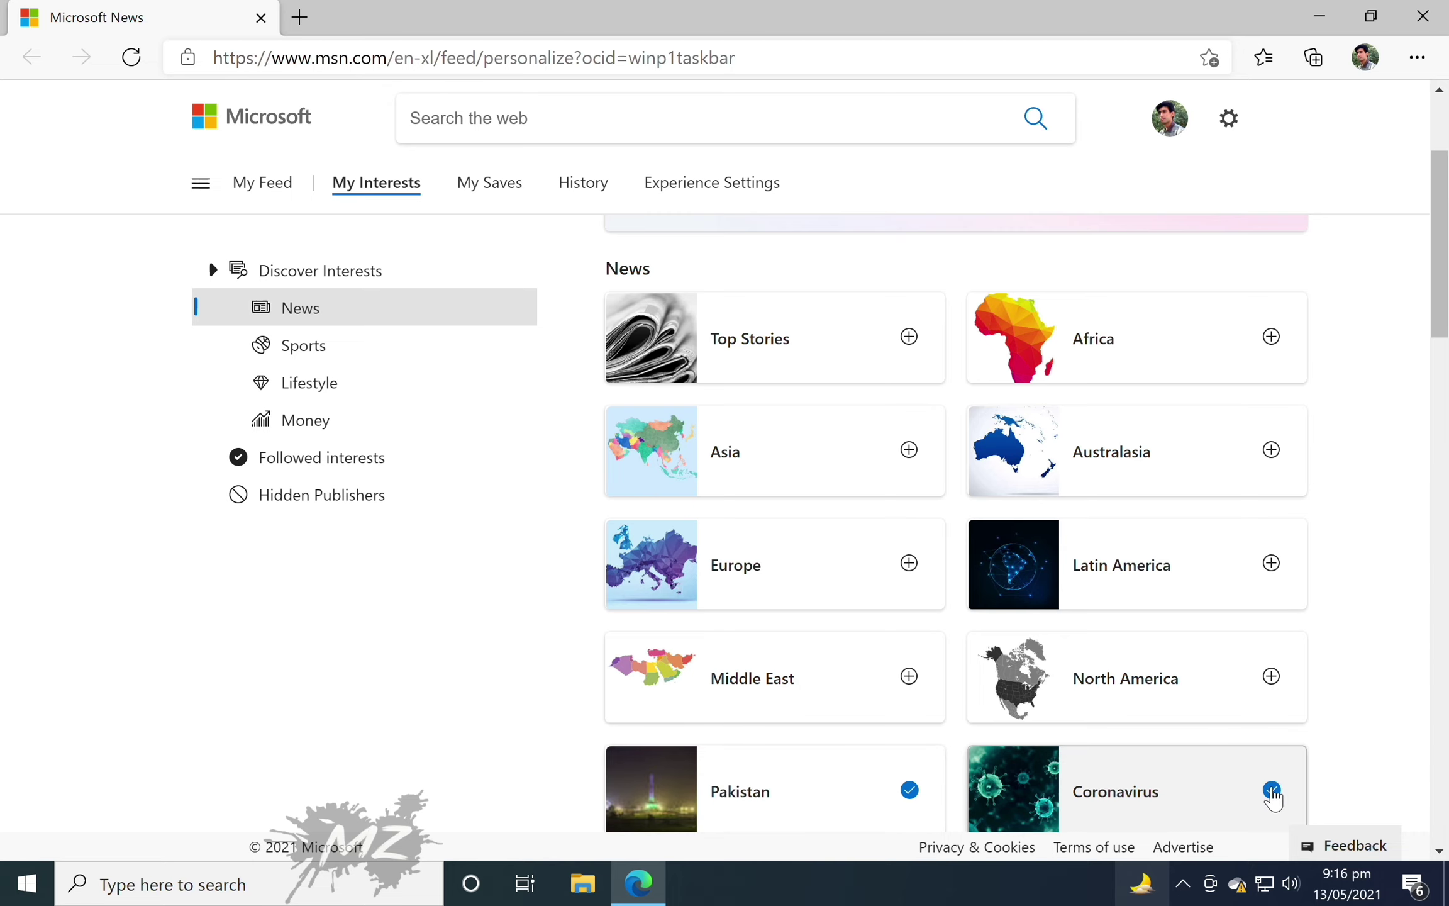
scroll(1273, 798, "down", 7)
scroll(1274, 798, "down", 1)
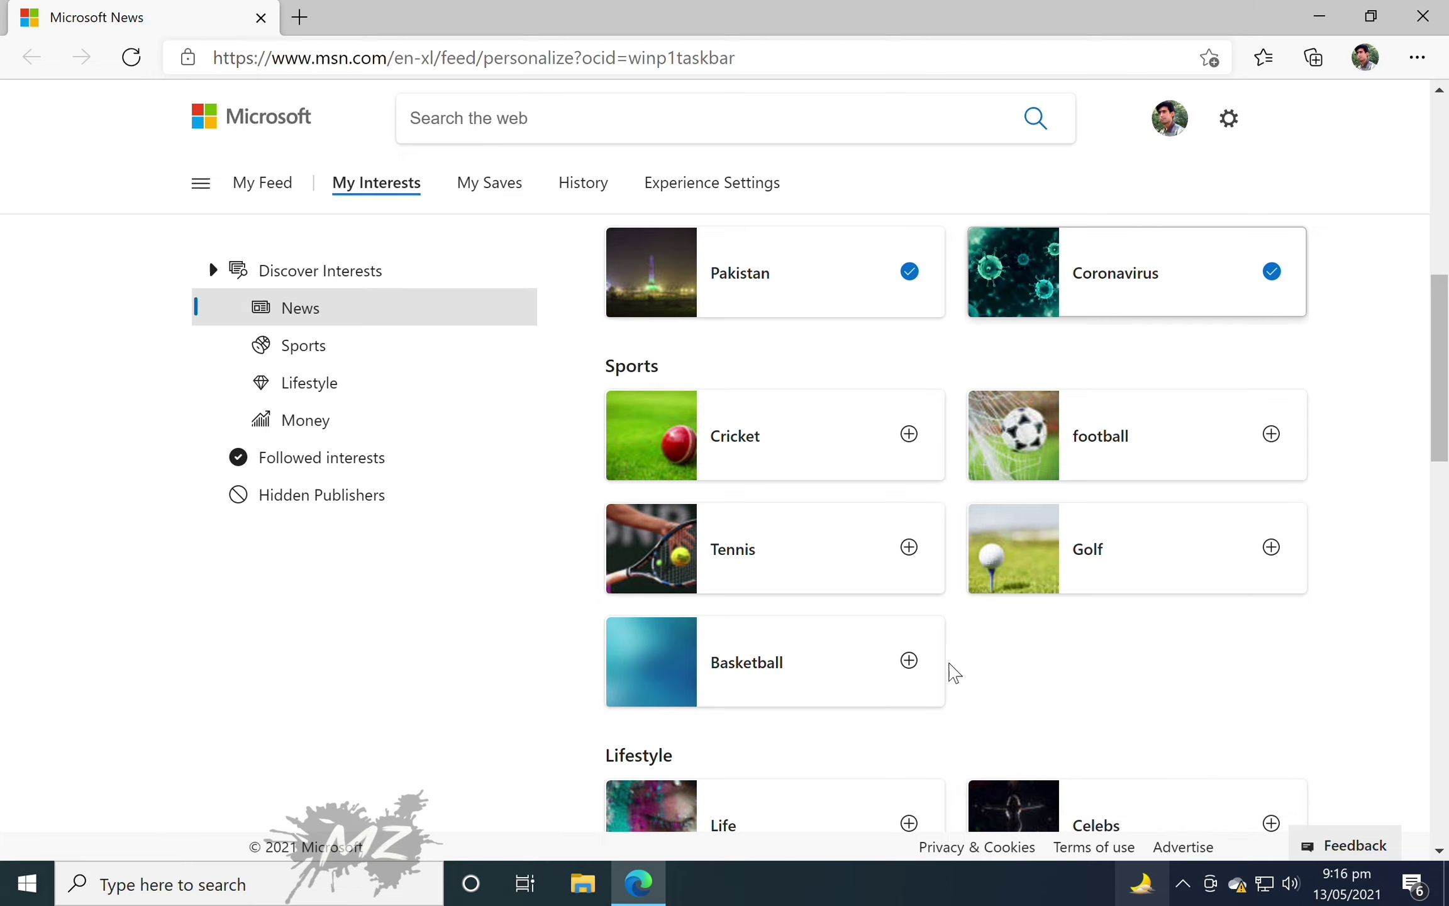
left_click(910, 661)
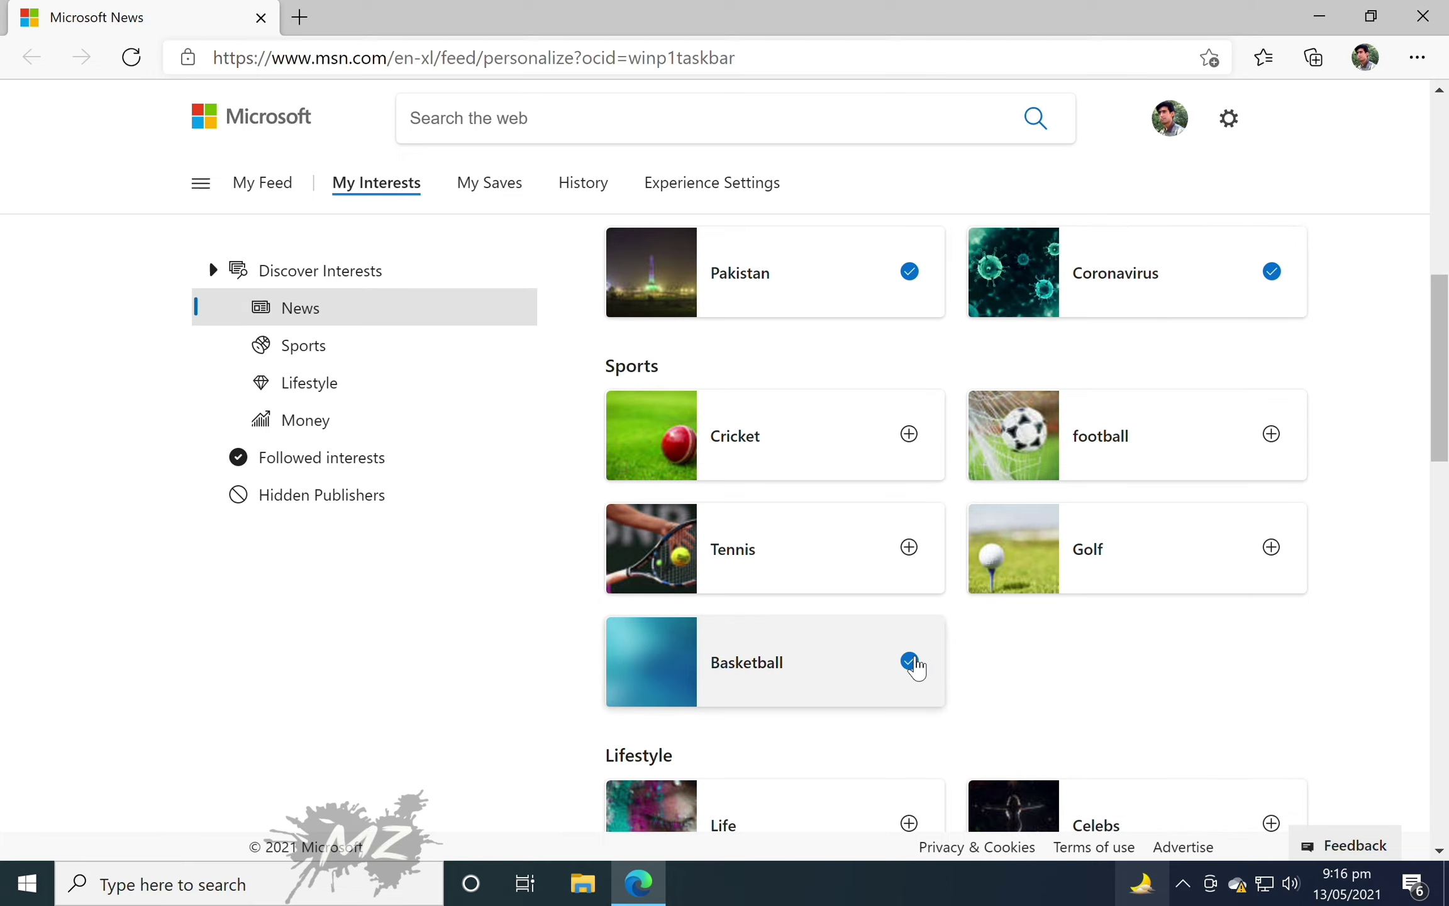
scroll(916, 668, "down", 7)
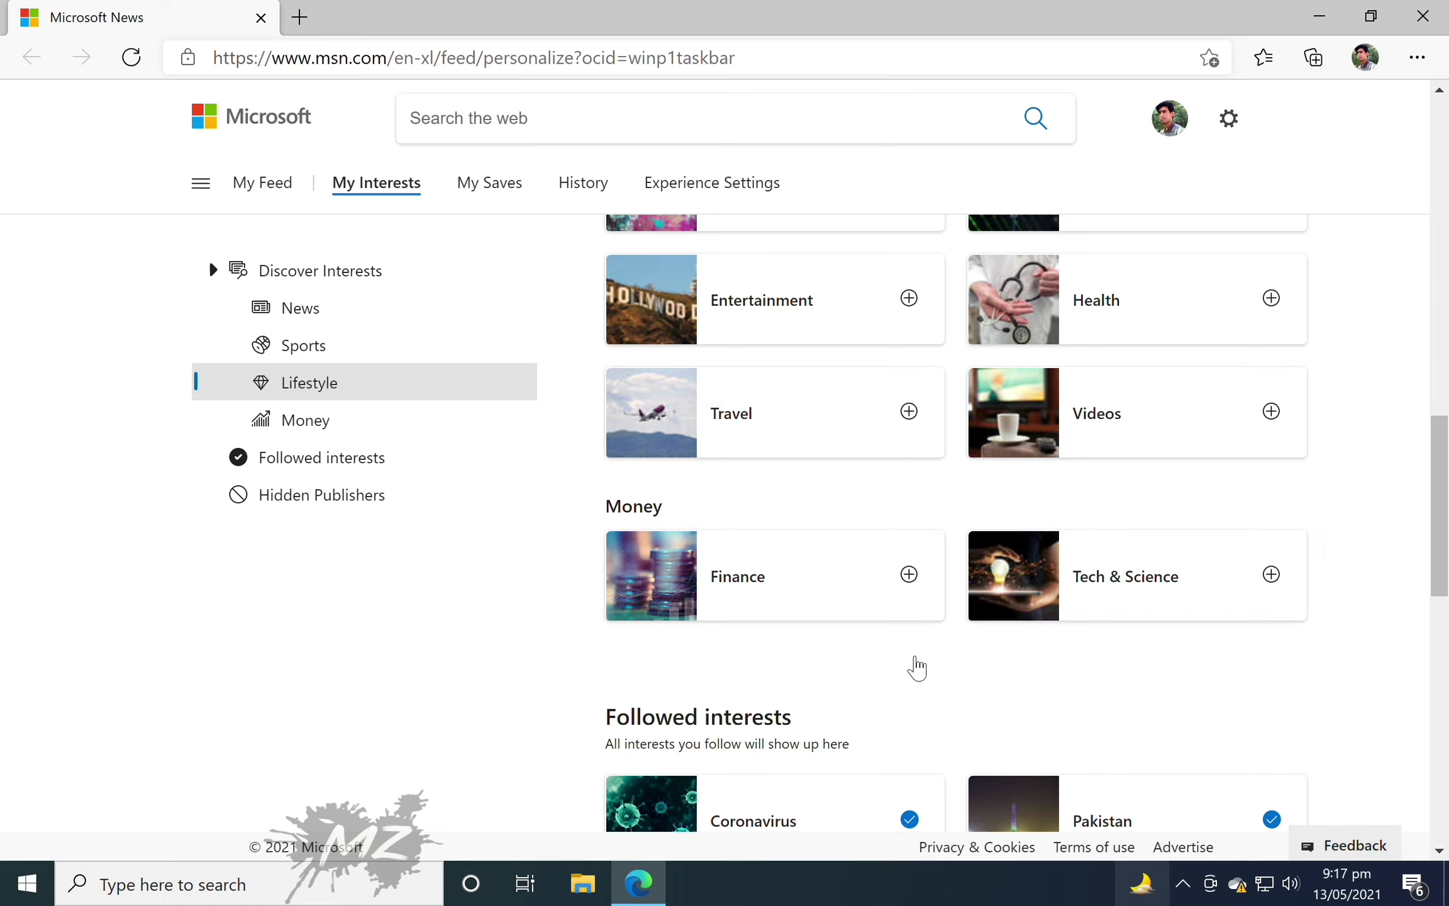
- Check the feed's language and content choices in Experience Settings, and turn off the finance card
left_click(719, 195)
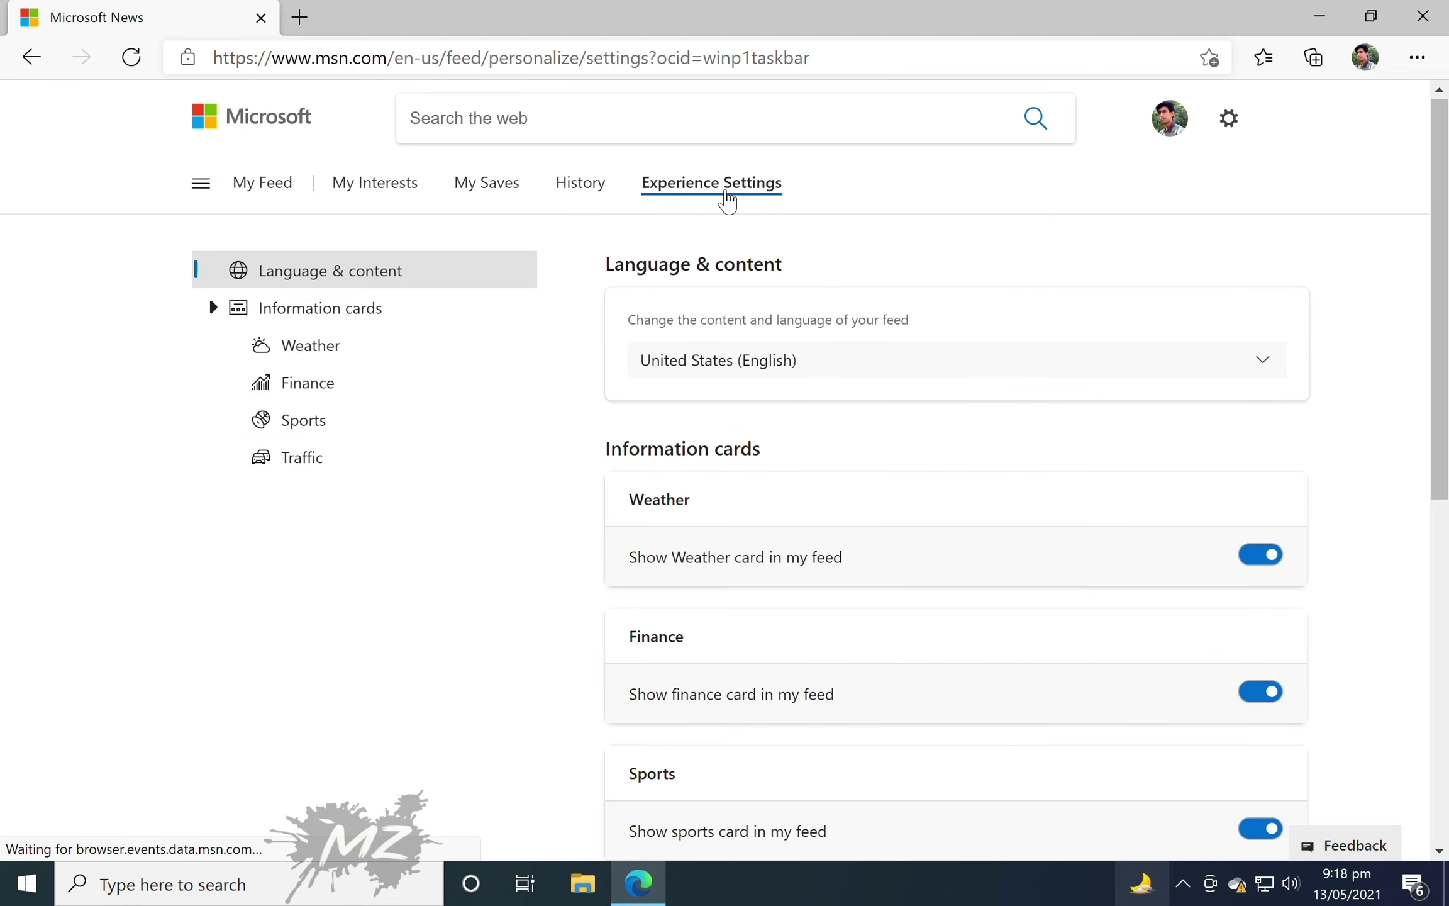
left_click(950, 366)
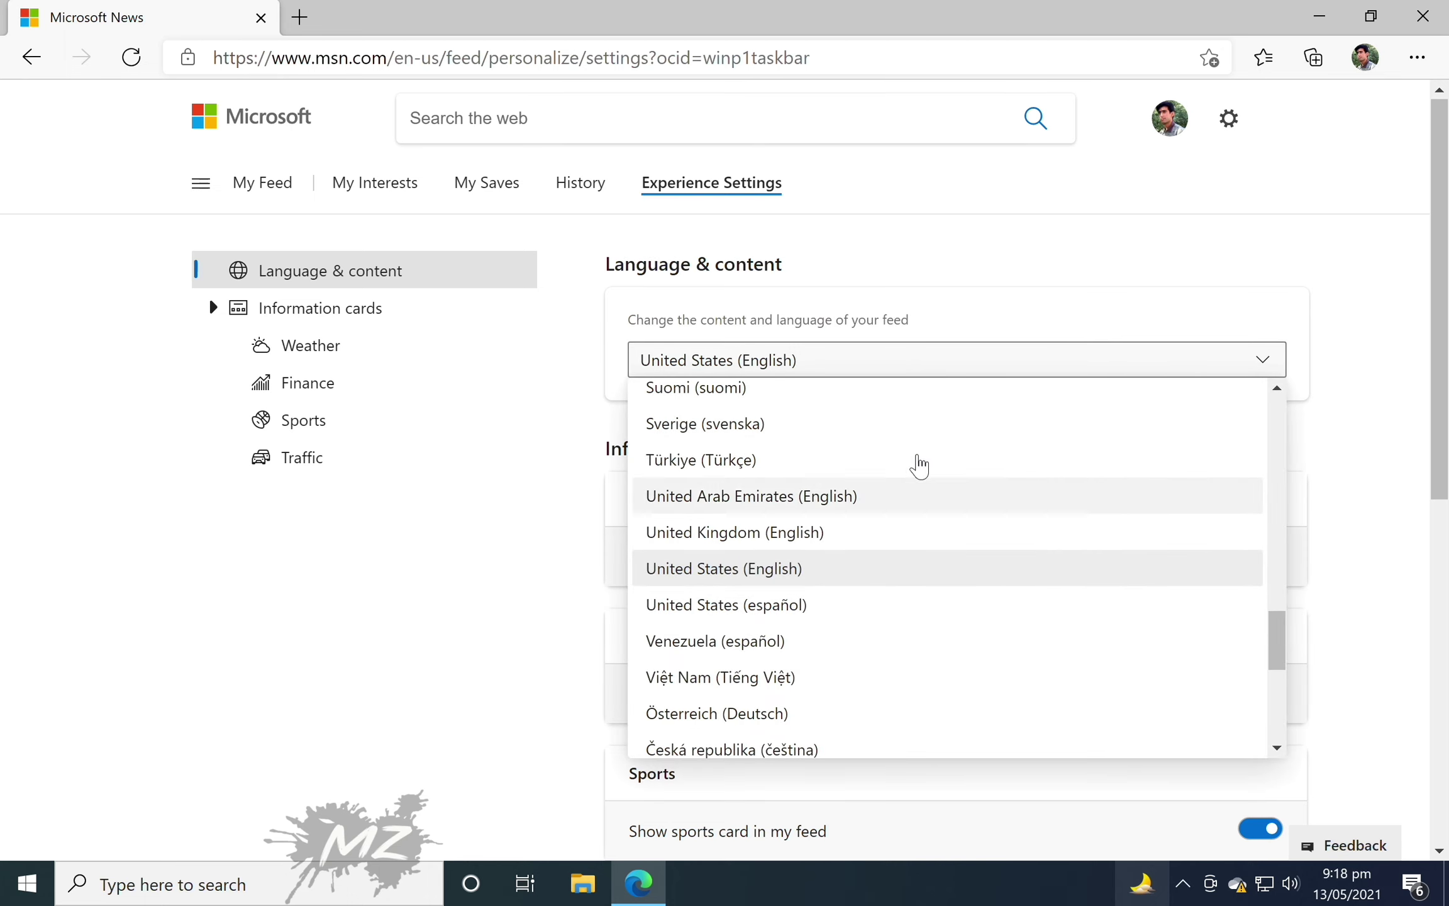
left_click(931, 327)
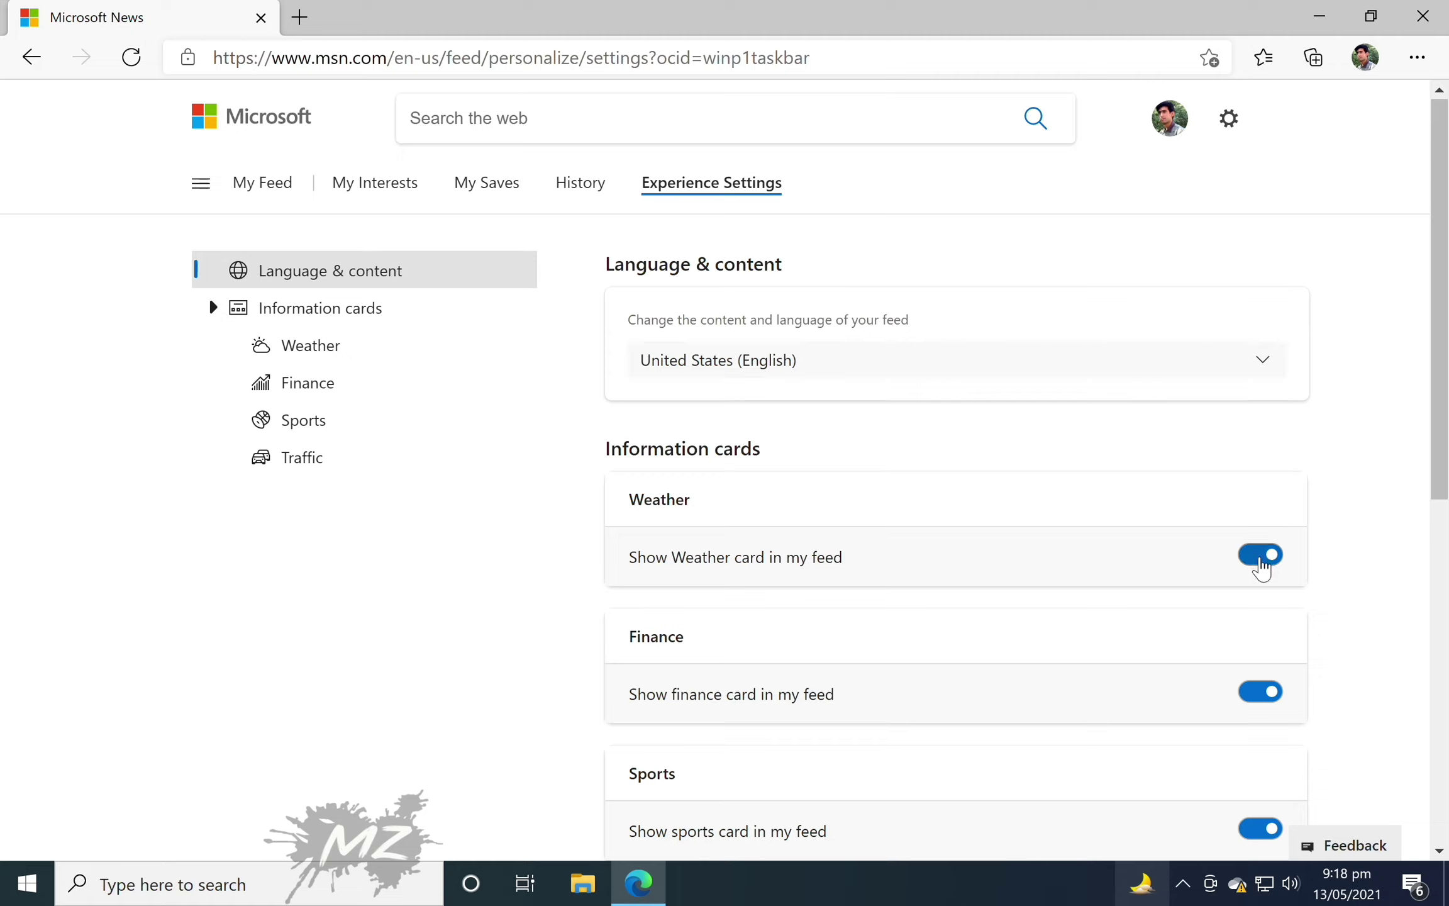
left_click(1267, 706)
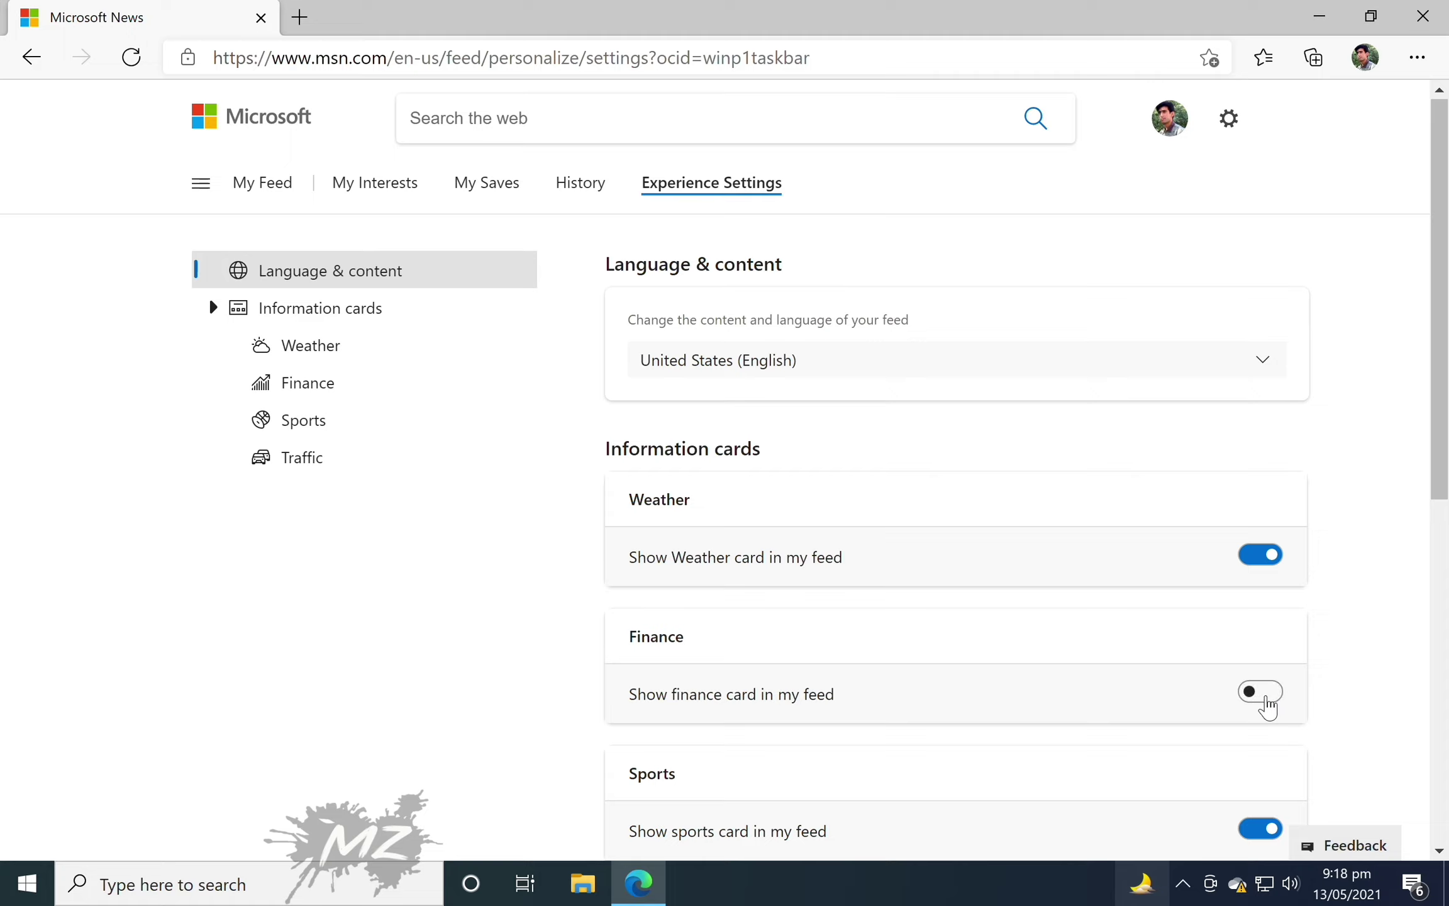
left_click(1418, 16)
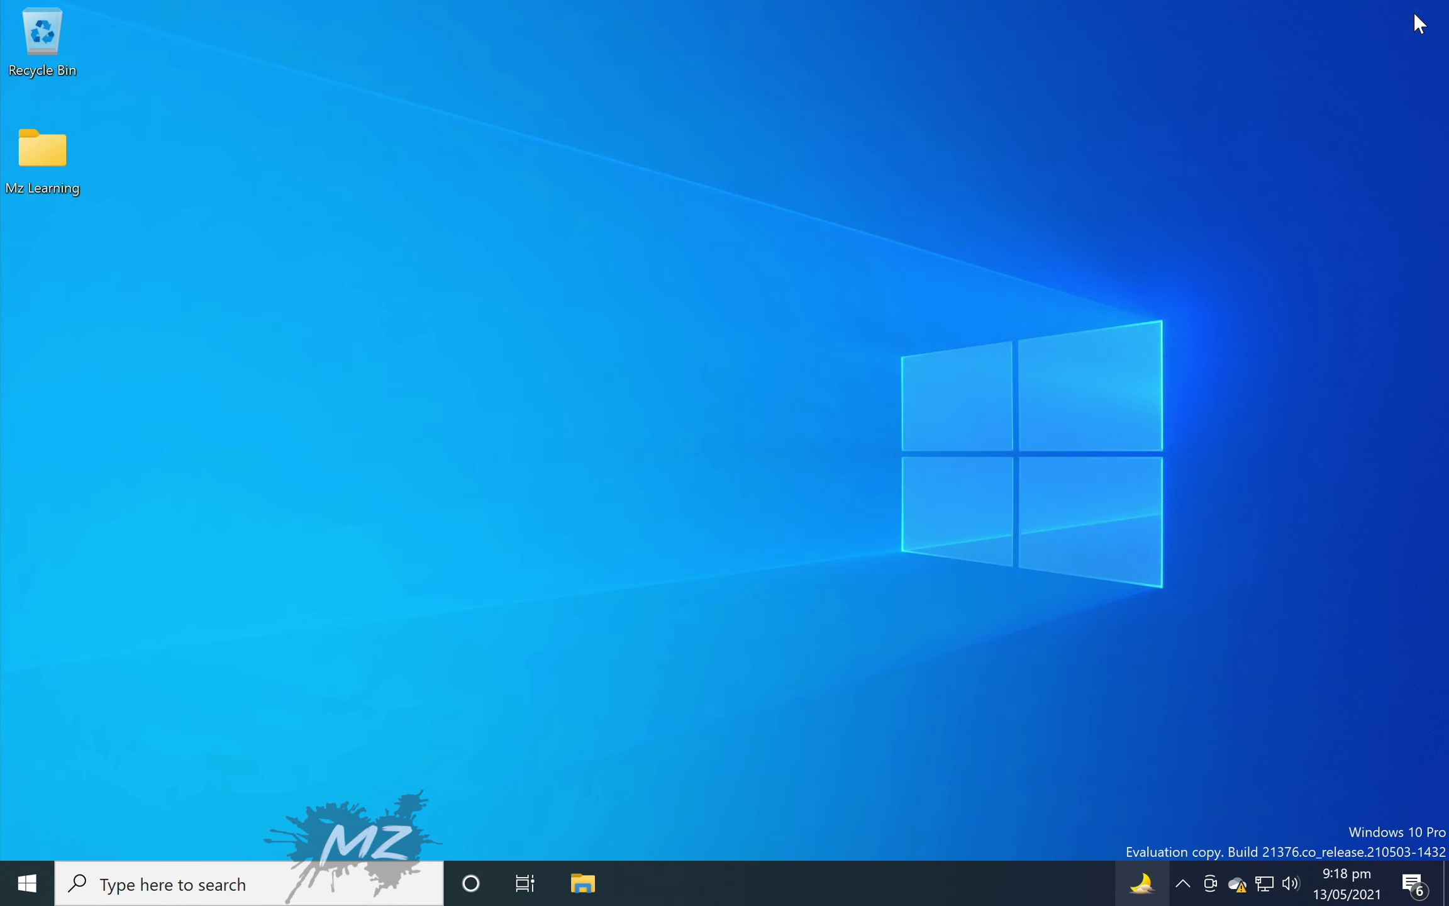
- Edit the weather card in the News and interests feed to use the specified location Karāchi, Sindh, Pakistan, and save it
left_click(1142, 884)
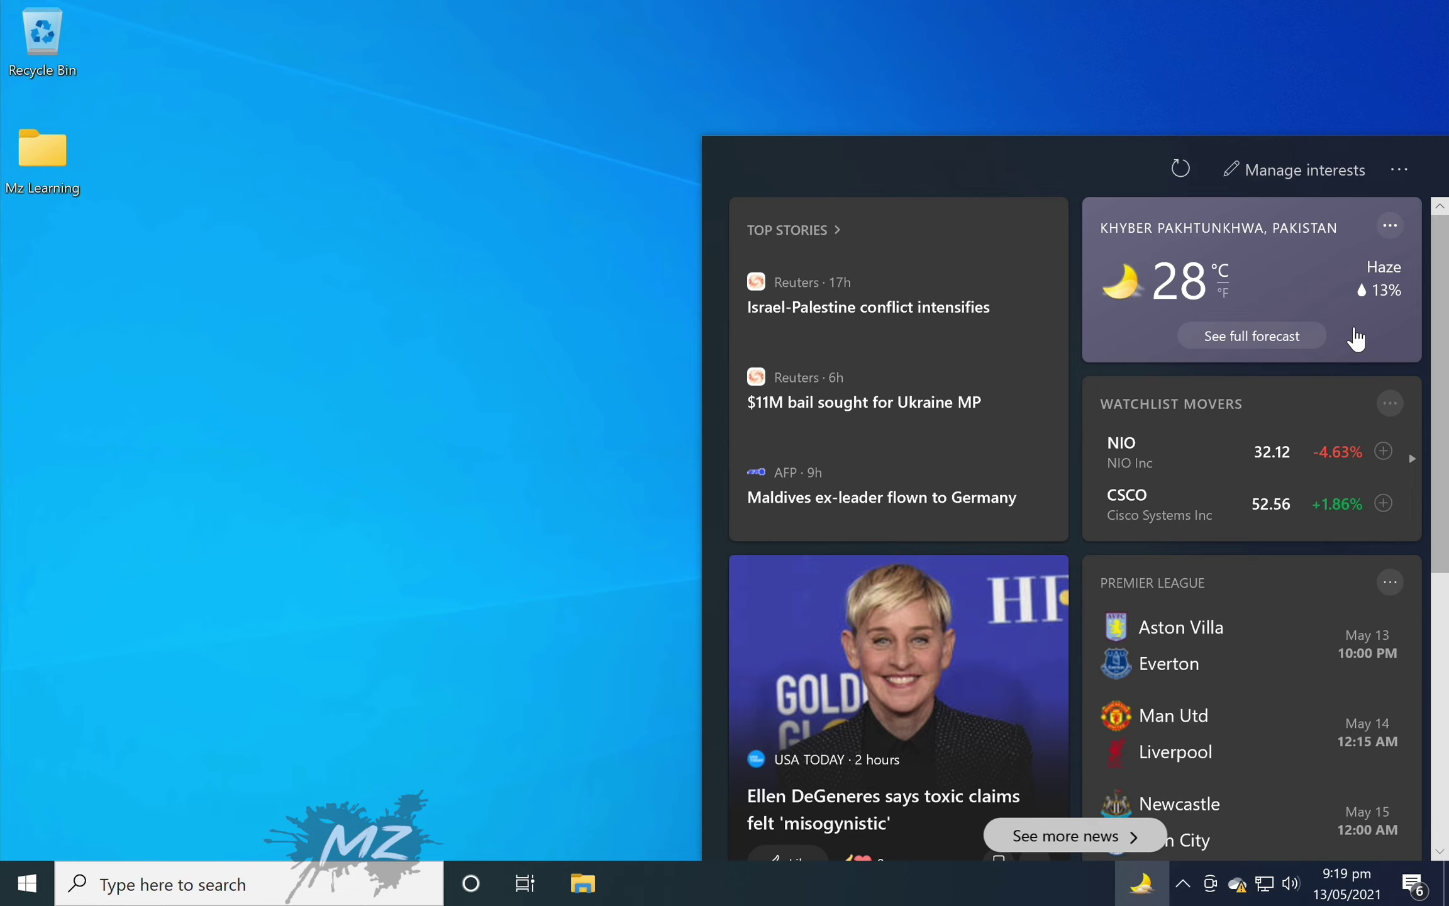
left_click(1391, 230)
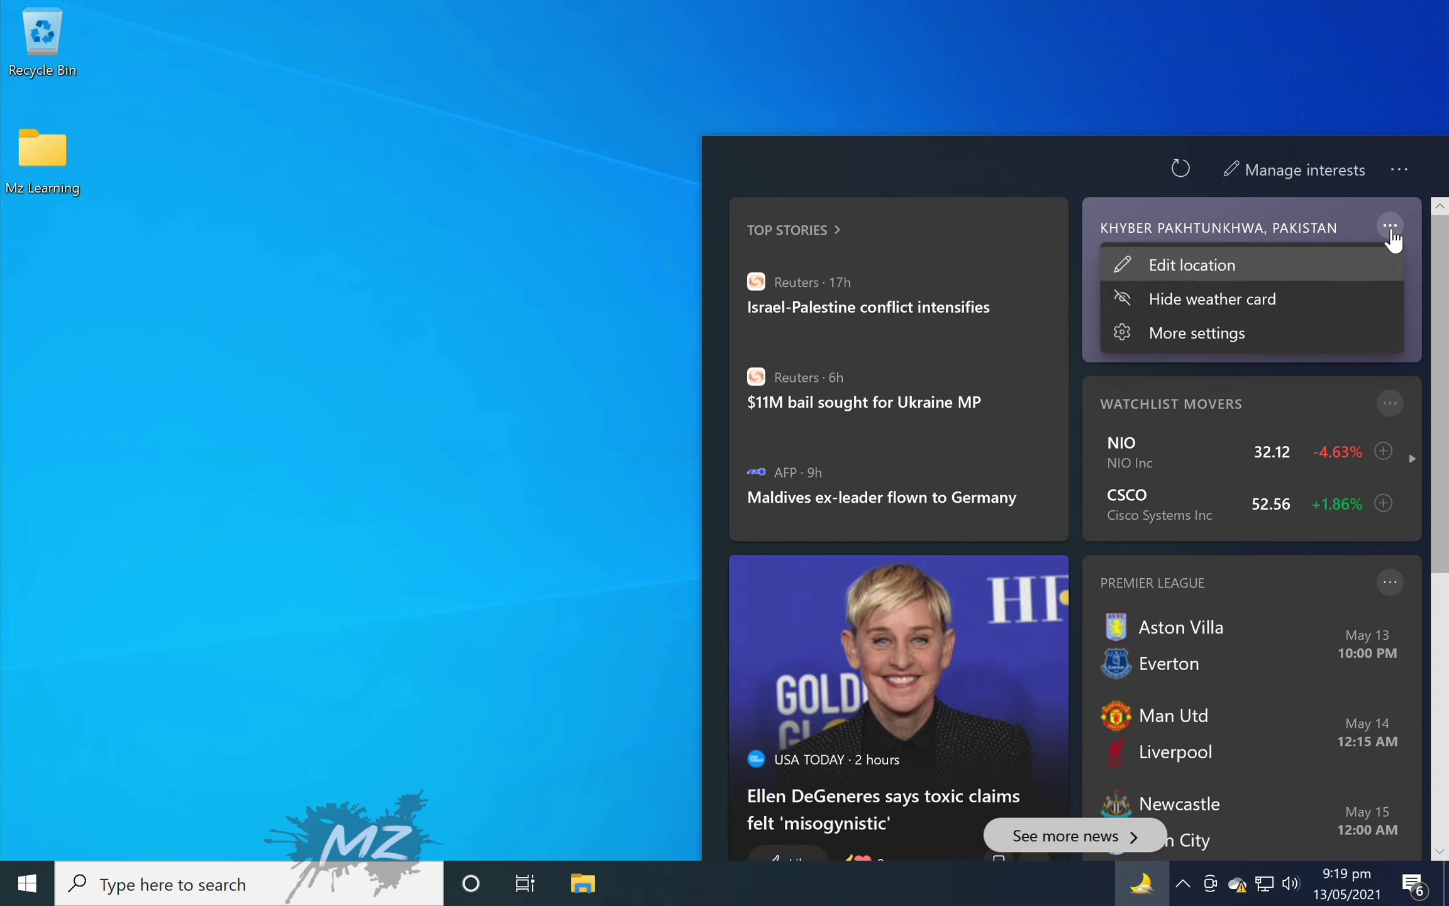
left_click(1176, 270)
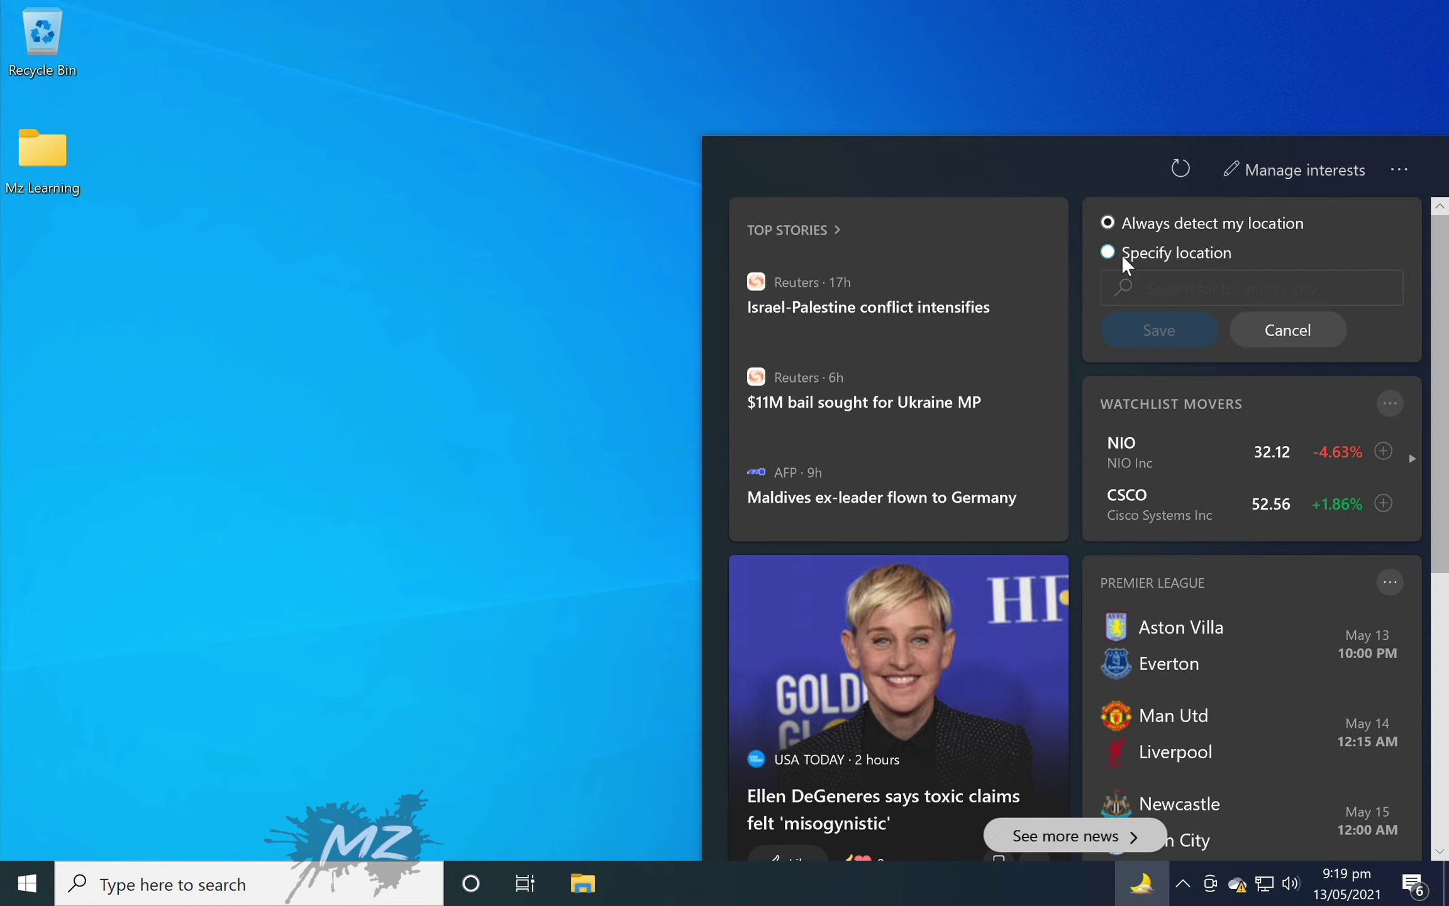
left_click(1108, 252)
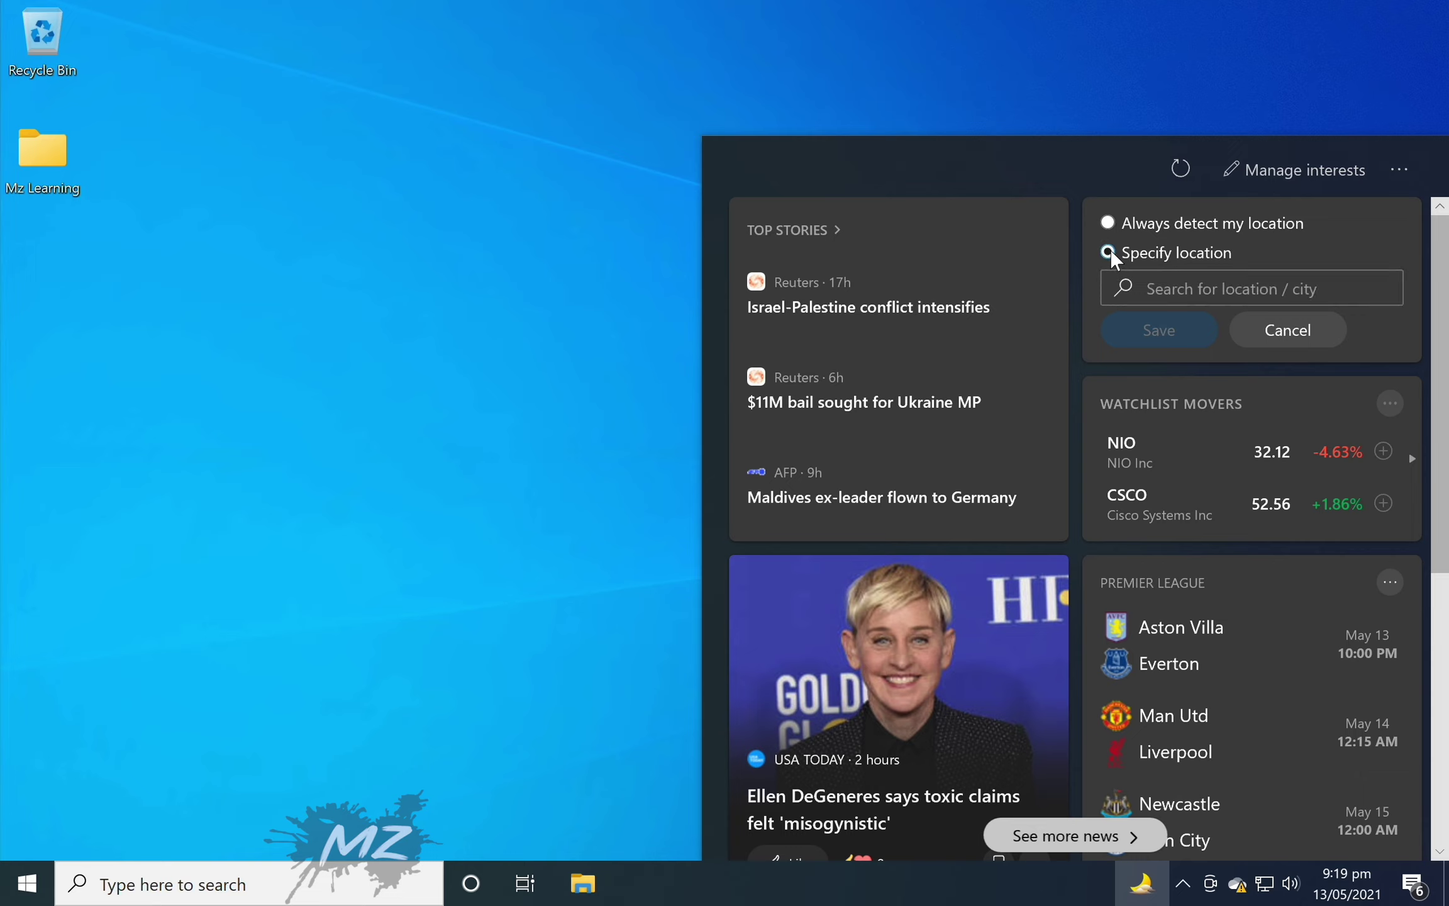
left_click(1216, 287)
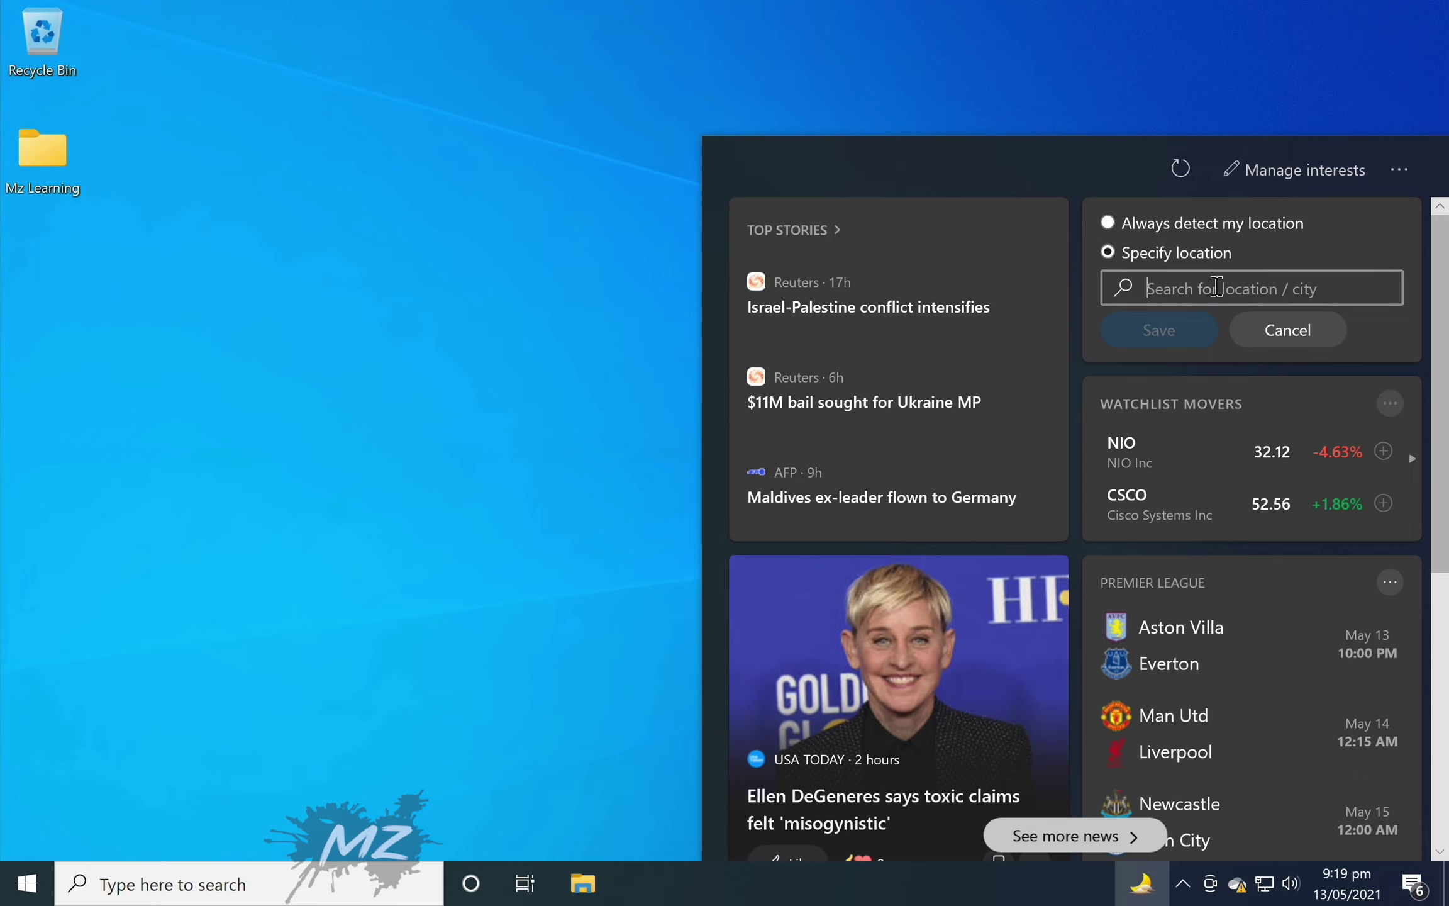
type("karachi")
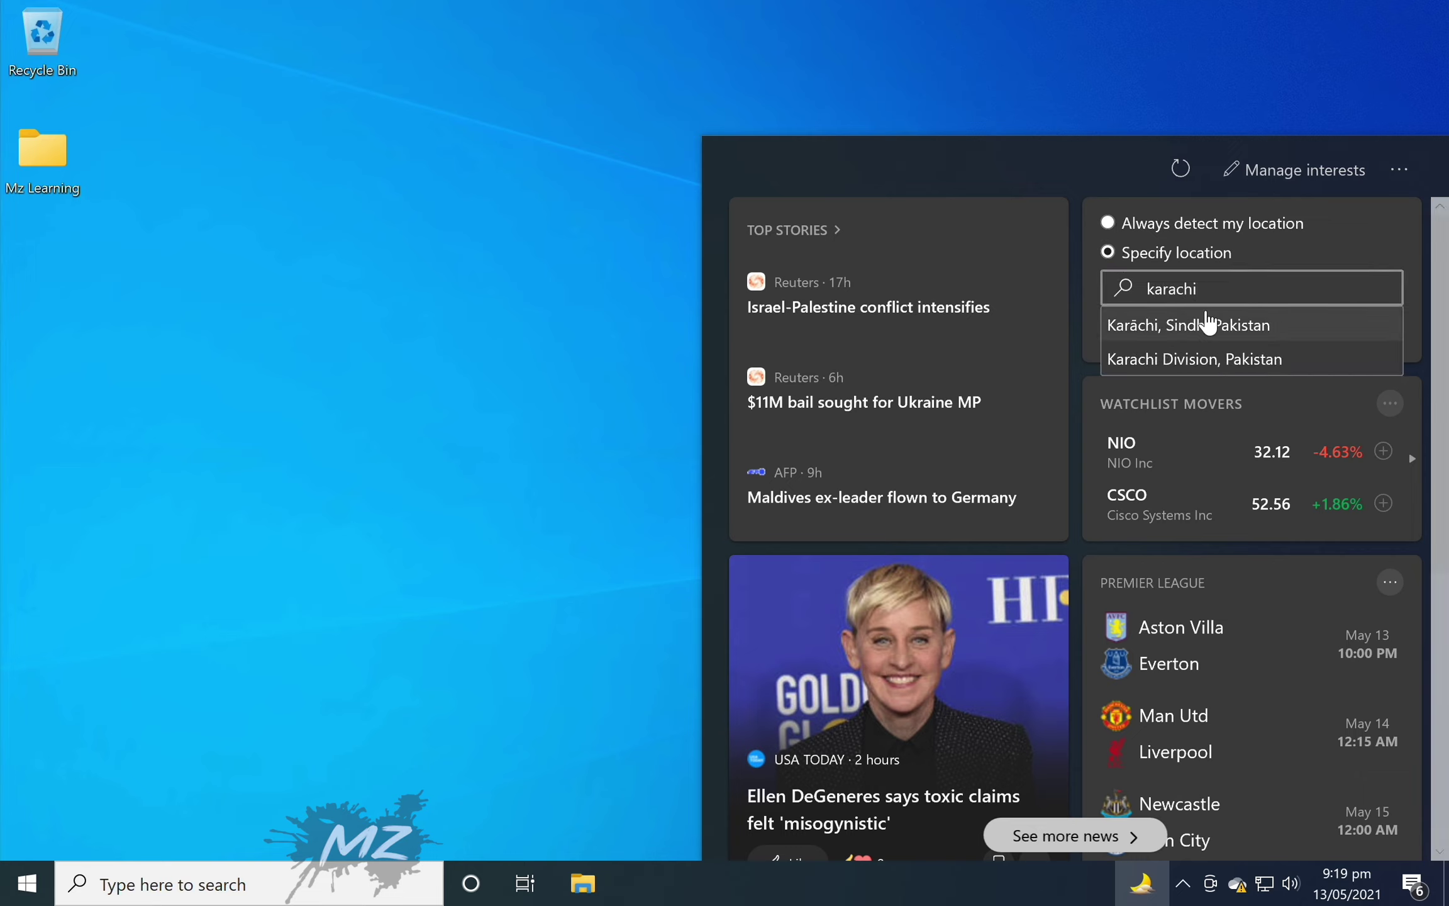
left_click(1206, 332)
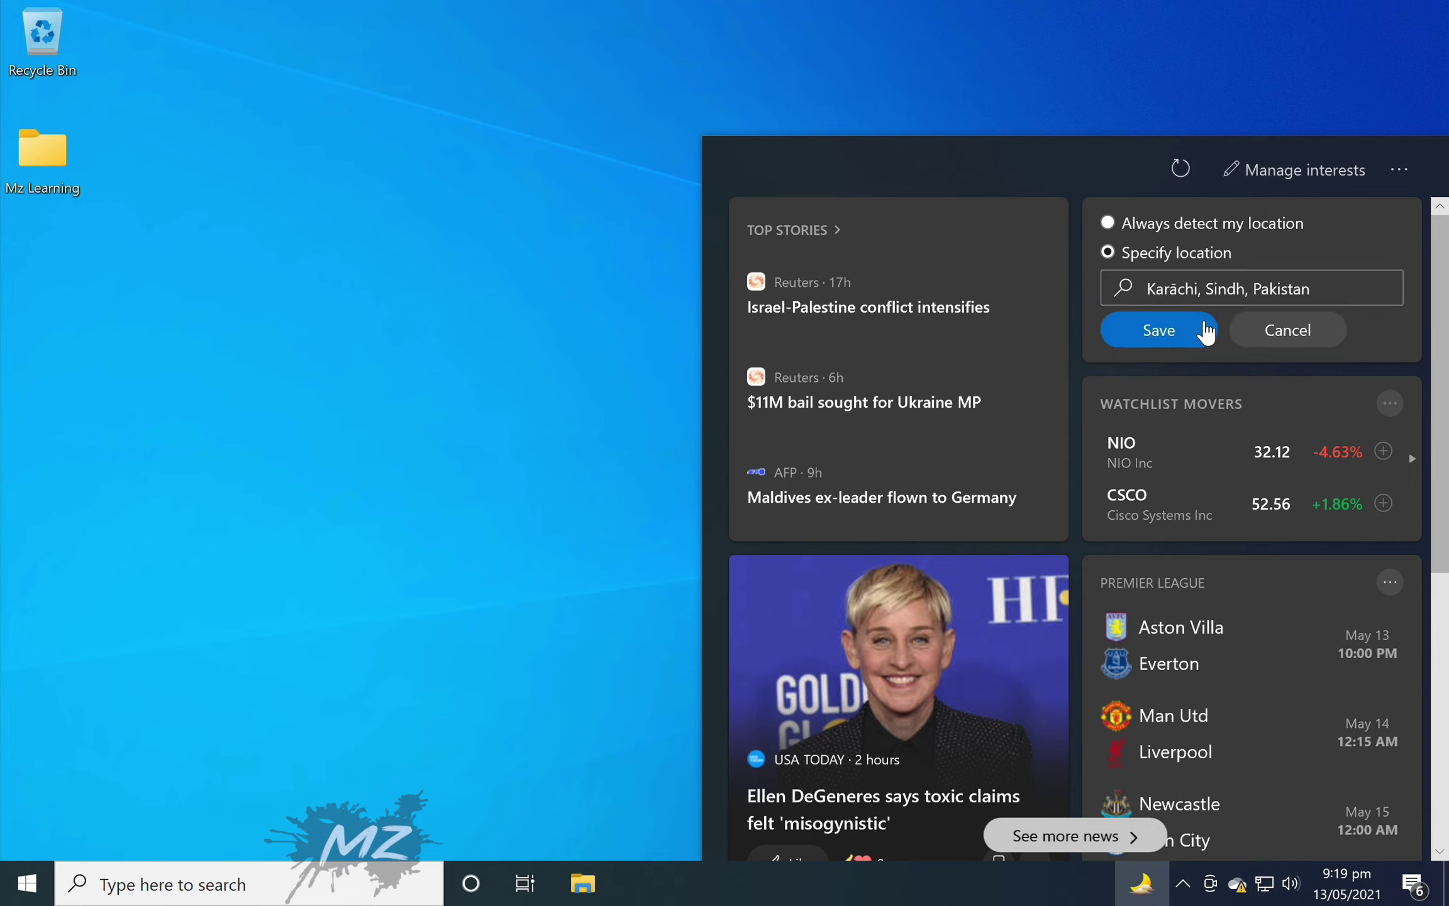
left_click(1159, 335)
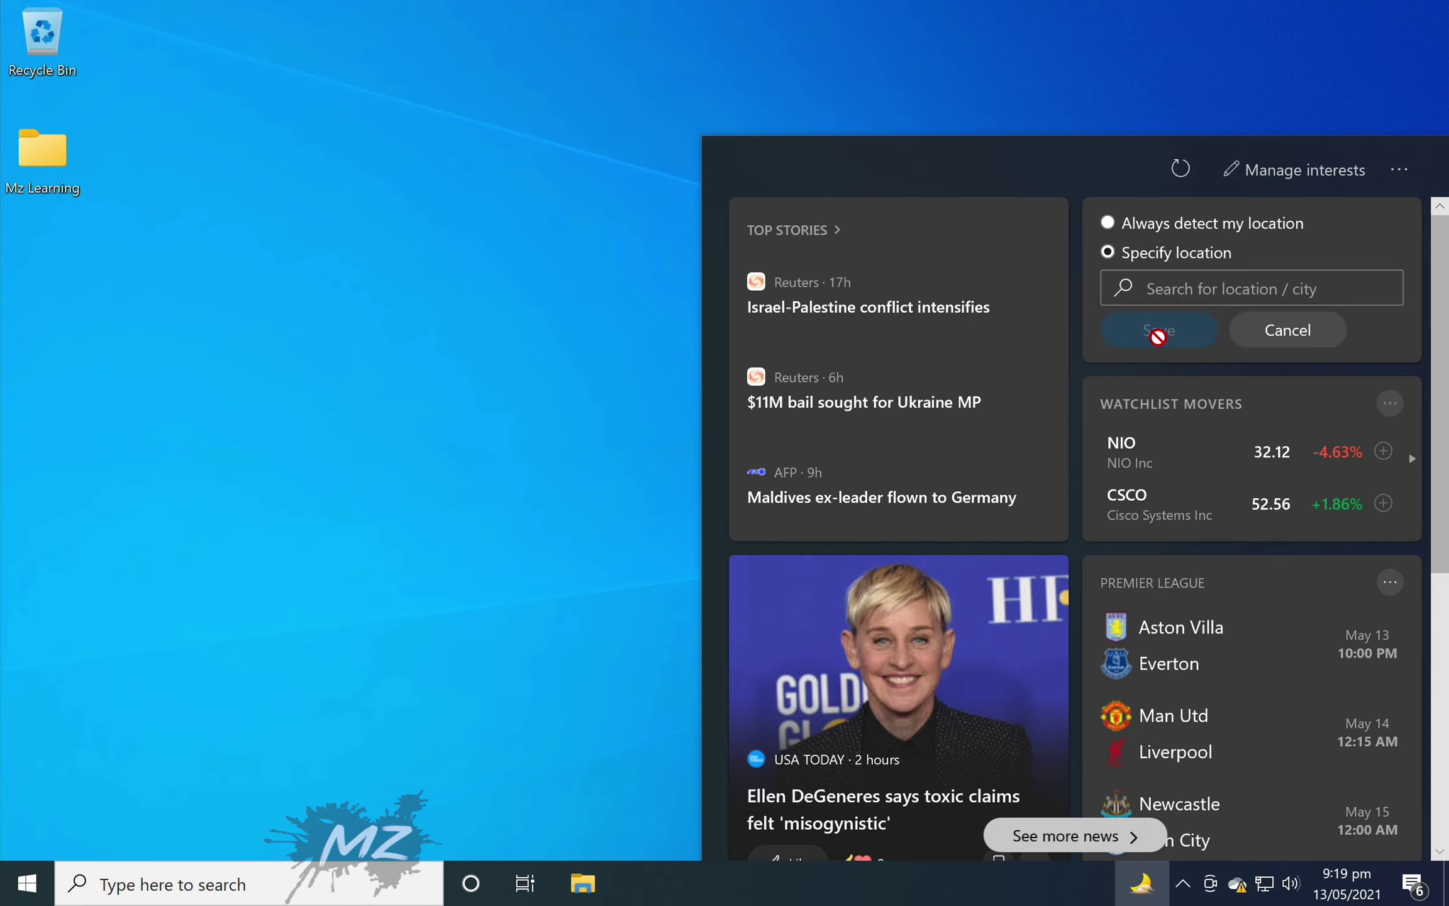